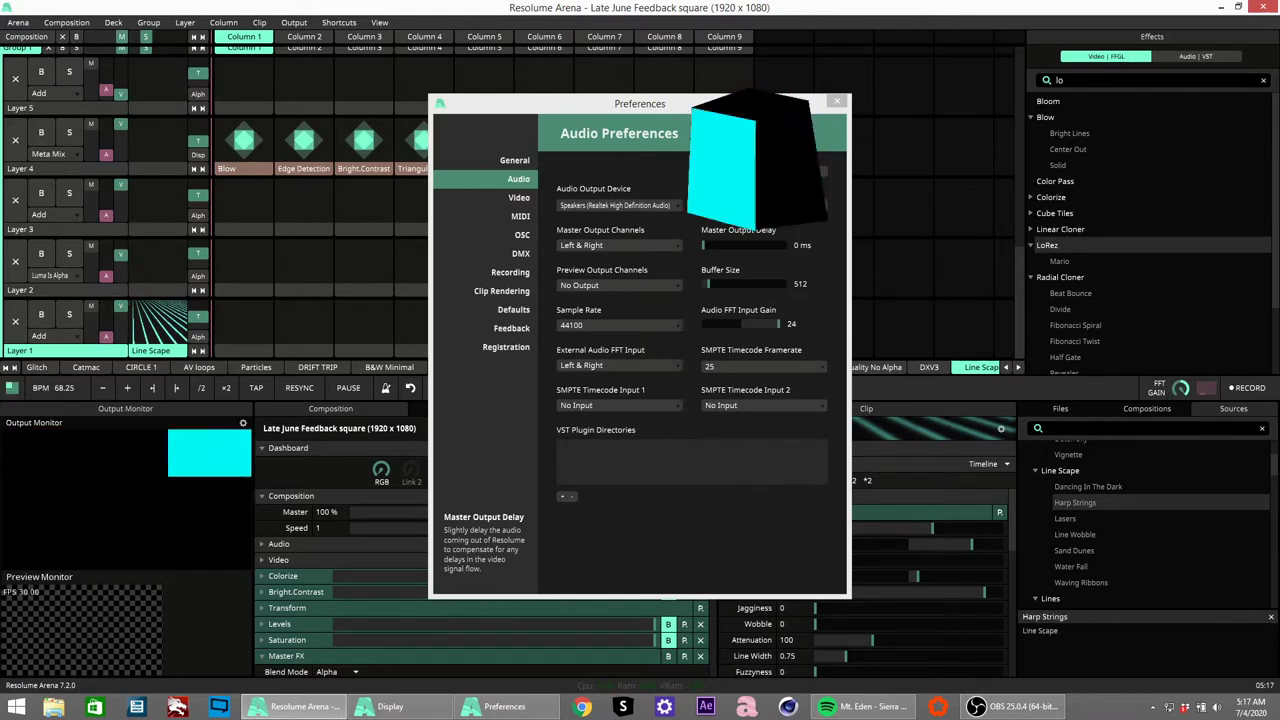
Close the audio preferences and check the system volume levels before returning to the Line Scape clip
left_click(837, 101)
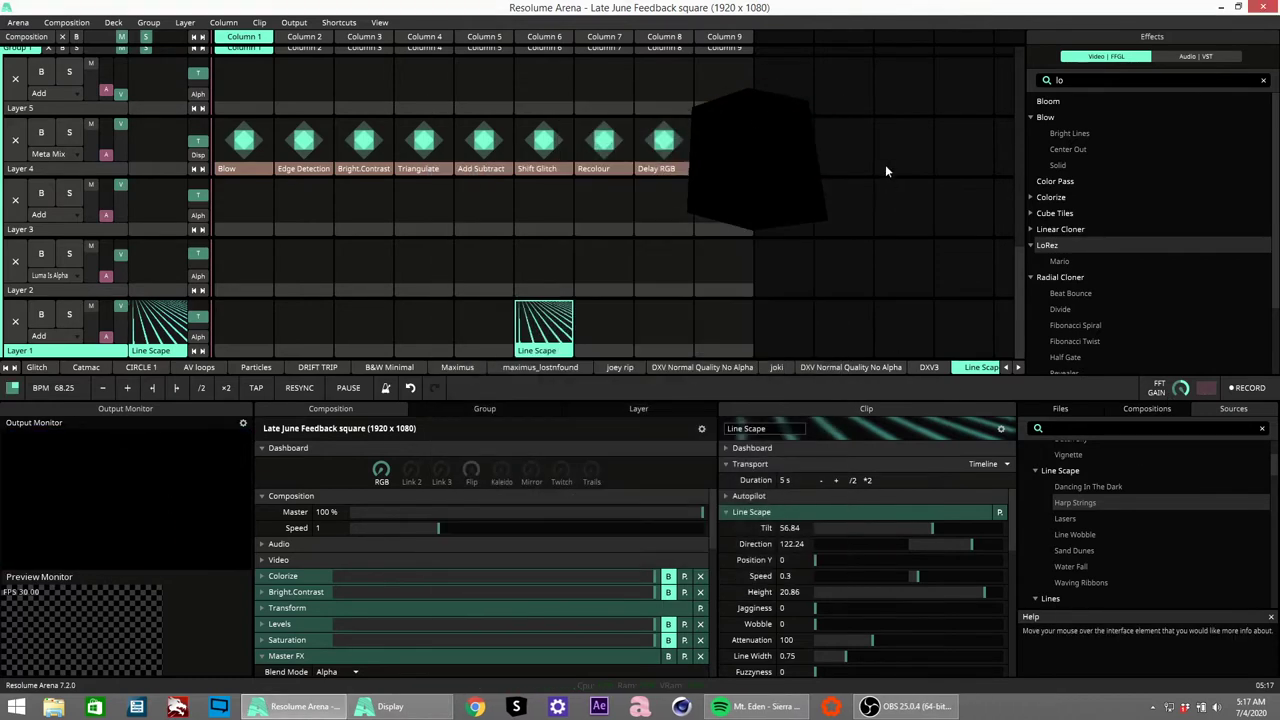
left_click(1219, 708)
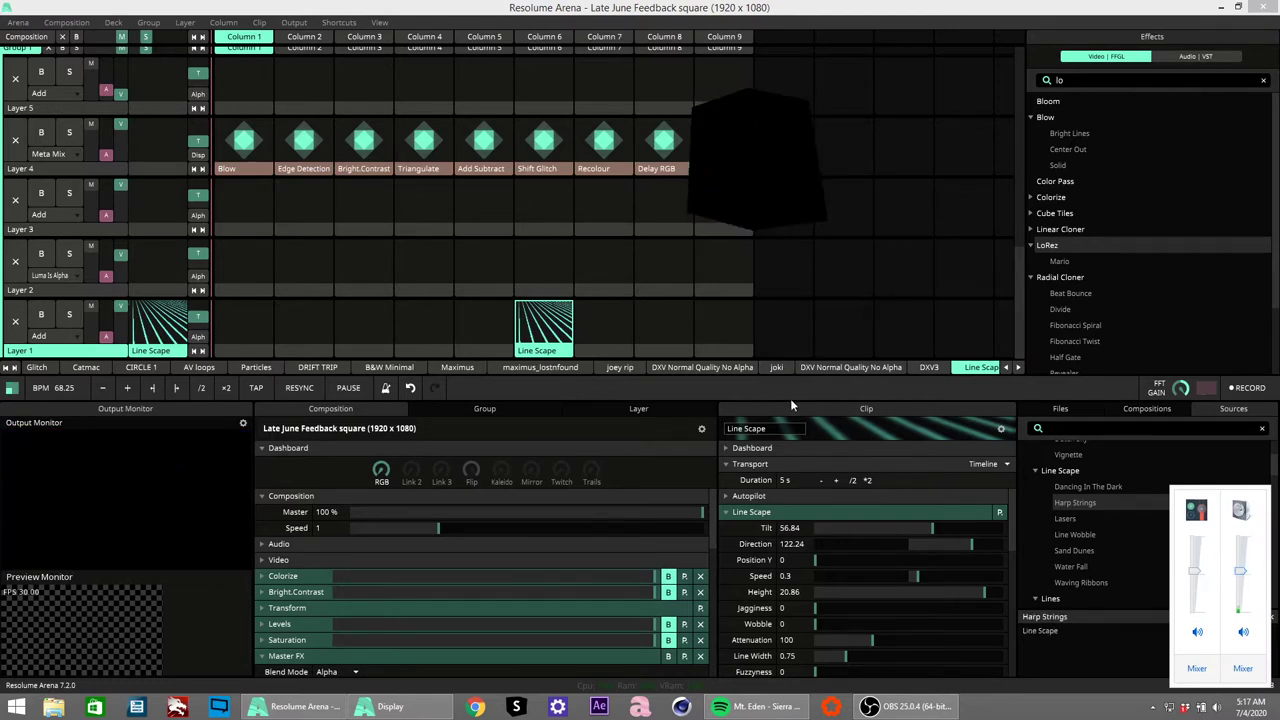
left_click(540, 341)
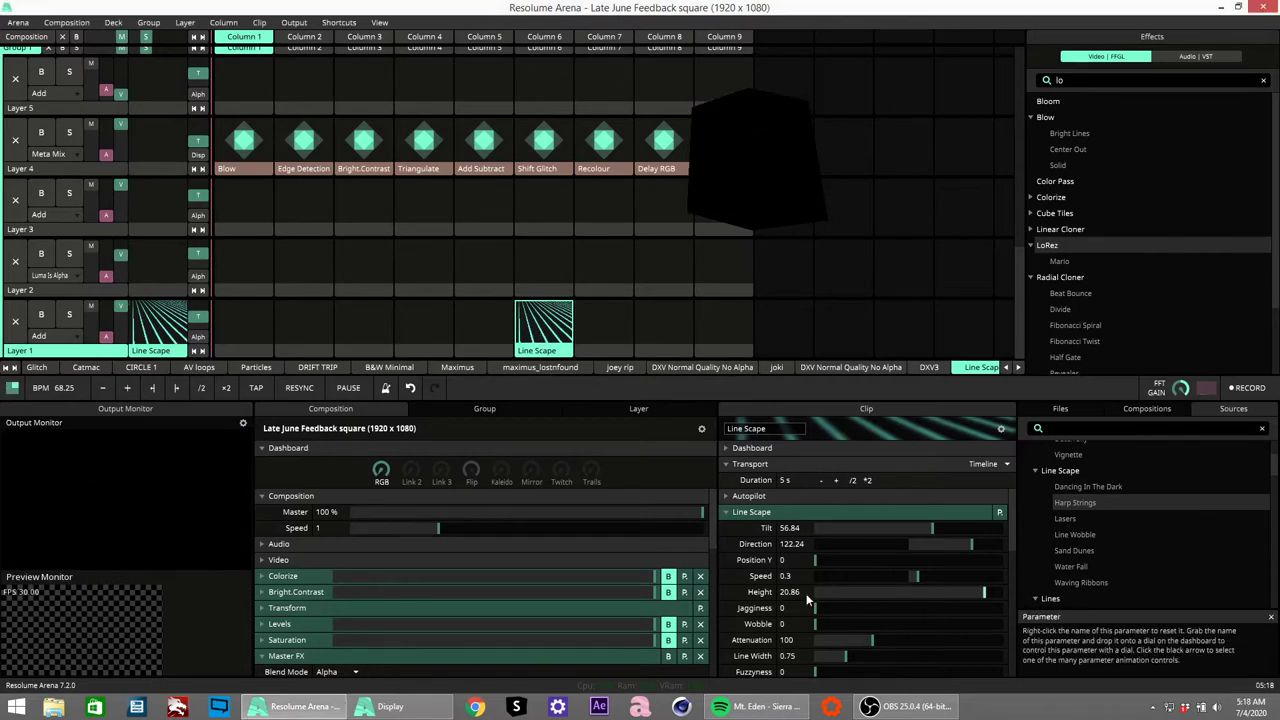
Animate the Line Scape clip's Speed parameter with External FFT and expand its audio spectrum controls
left_click(726, 576)
left_click(665, 493)
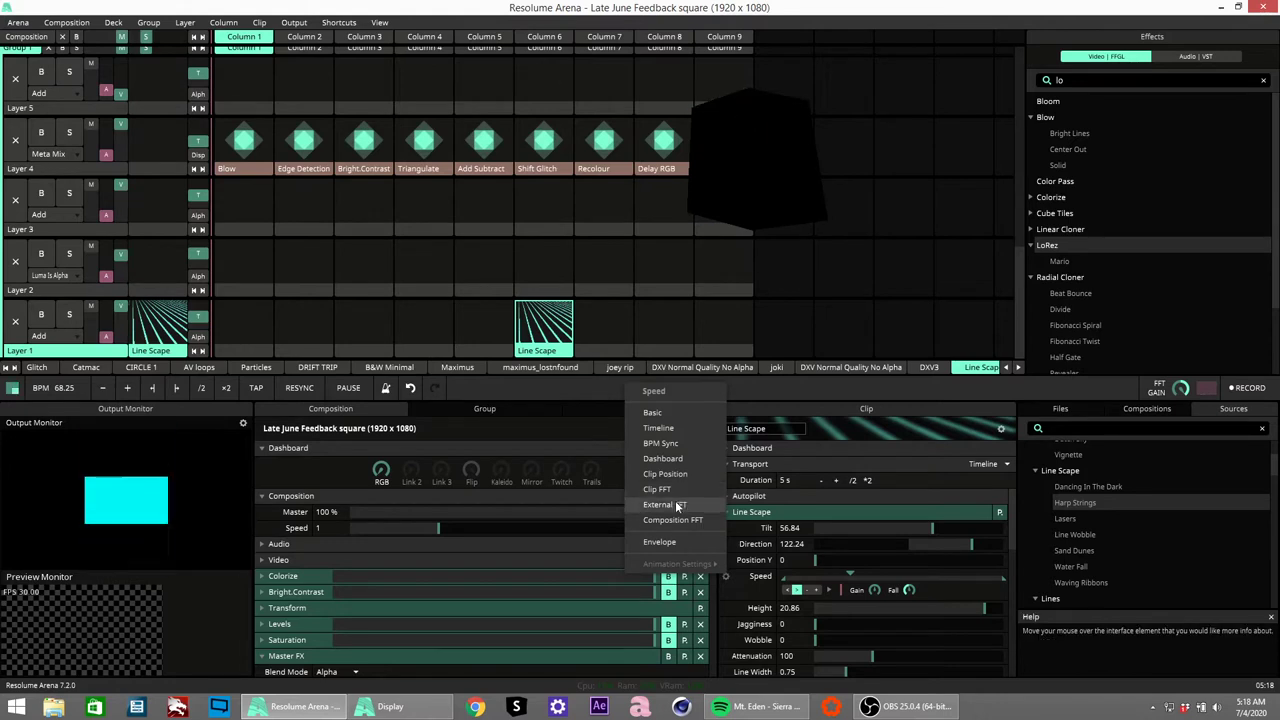
left_click(678, 506)
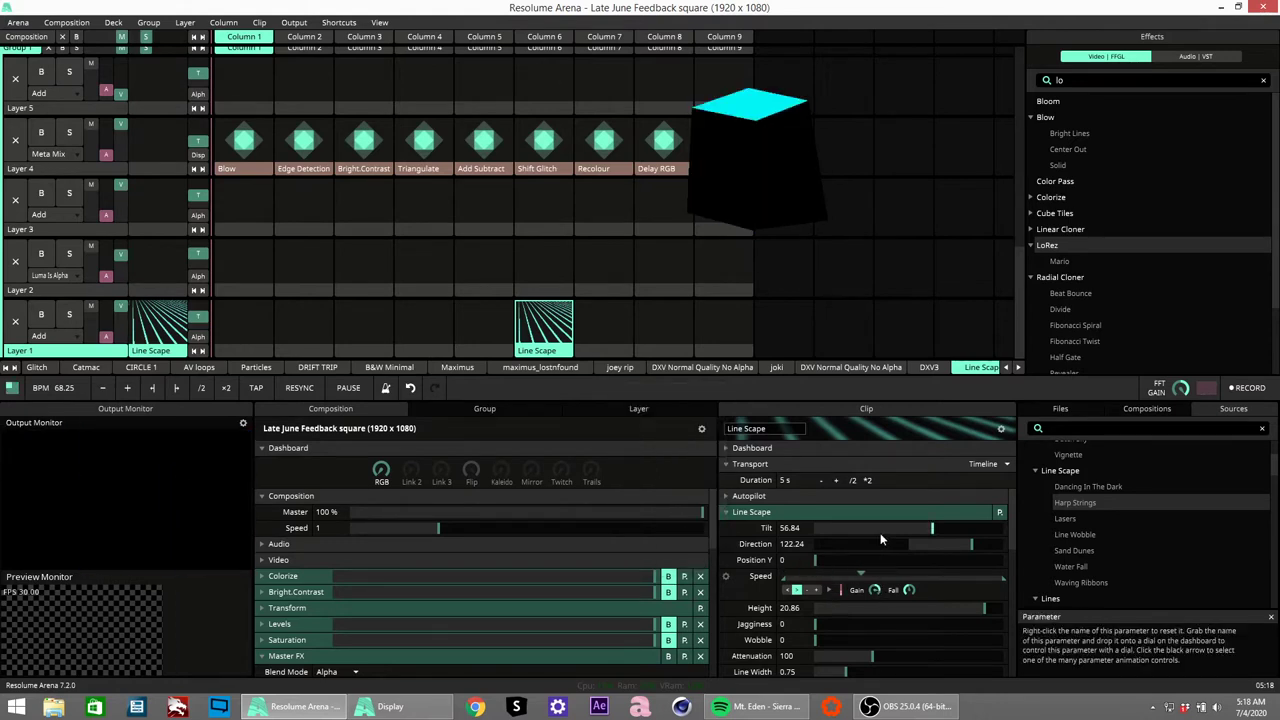
left_click(828, 590)
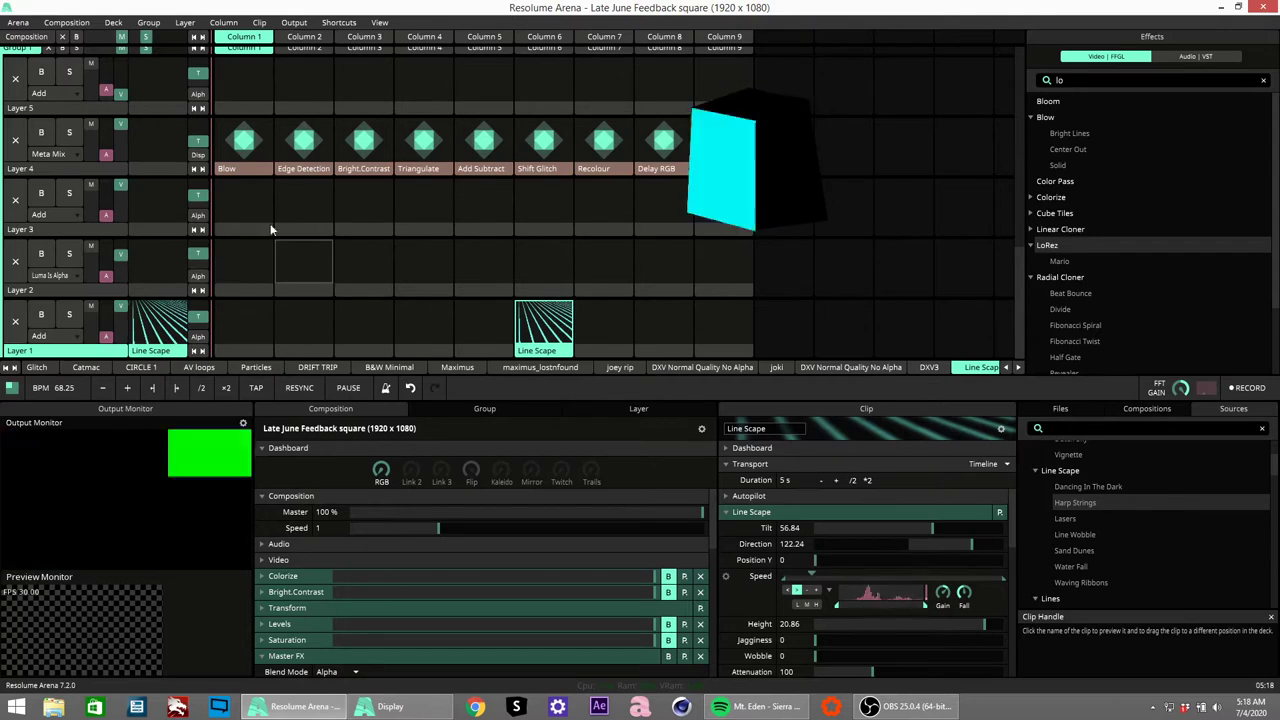
Open the Advanced Output setup and select the NDI output, Screen 8
left_click(293, 21)
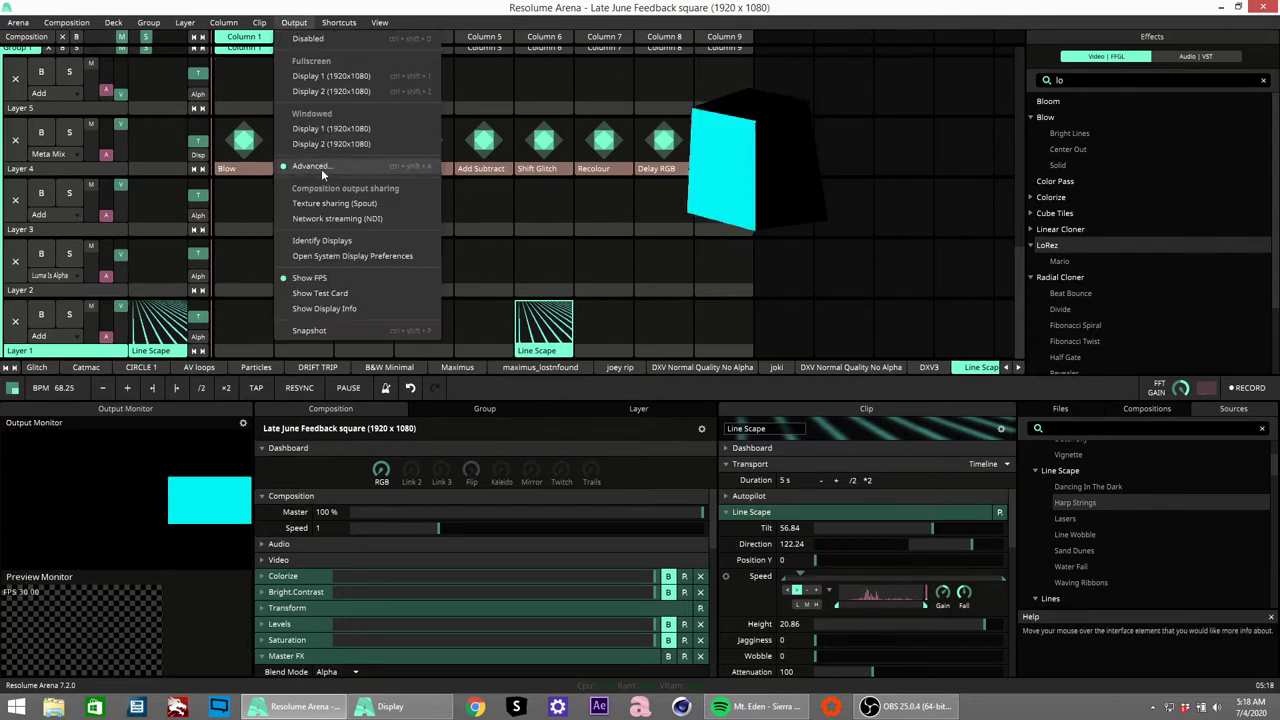
left_click(321, 168)
left_click(179, 207)
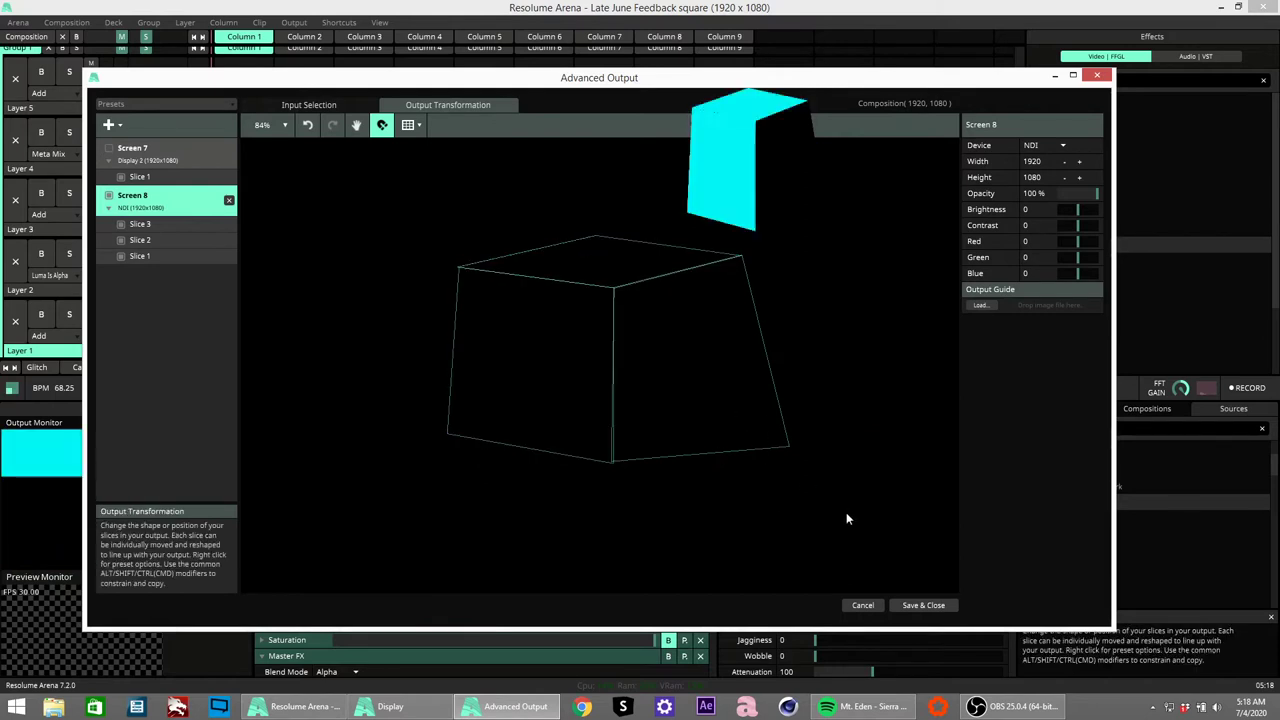
Duplicate the cube's three slices and place the copy below and to the right of the original, around X 1317, Y 908
left_click_drag(802, 497, 255, 198)
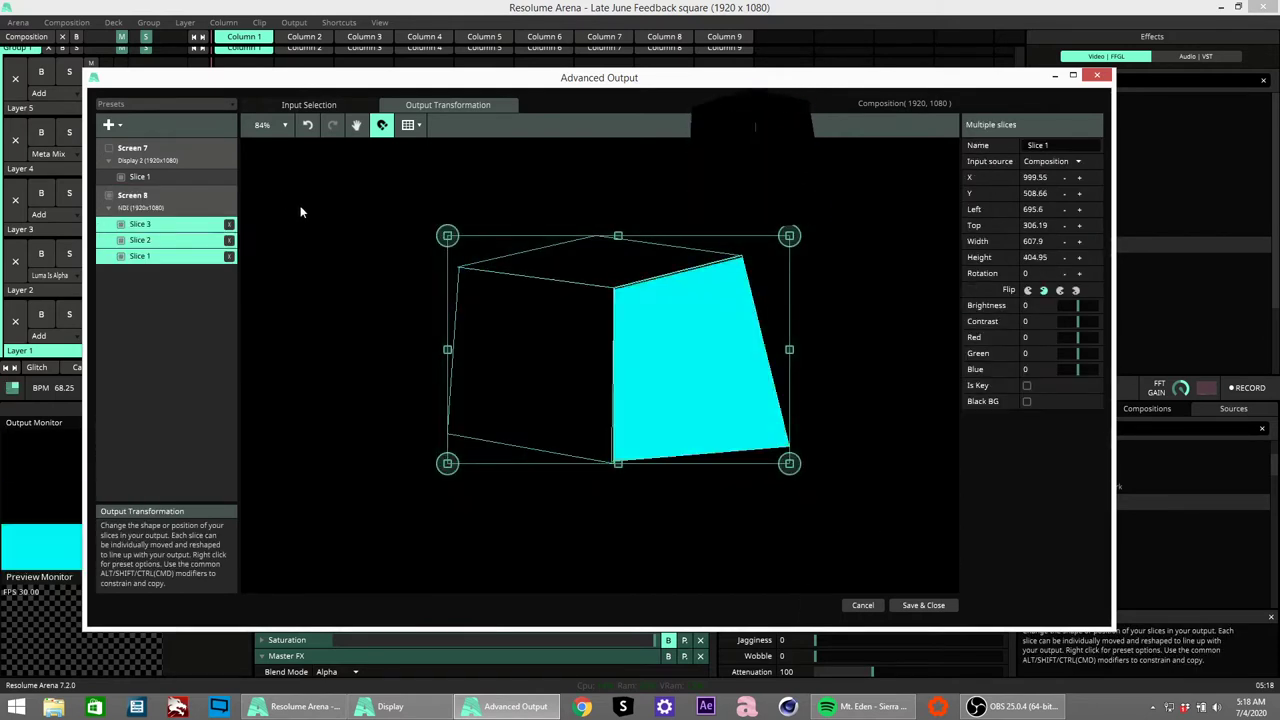
key("ctrl+d")
left_click_drag(594, 289, 716, 488)
scroll(640, 410, "down", 5)
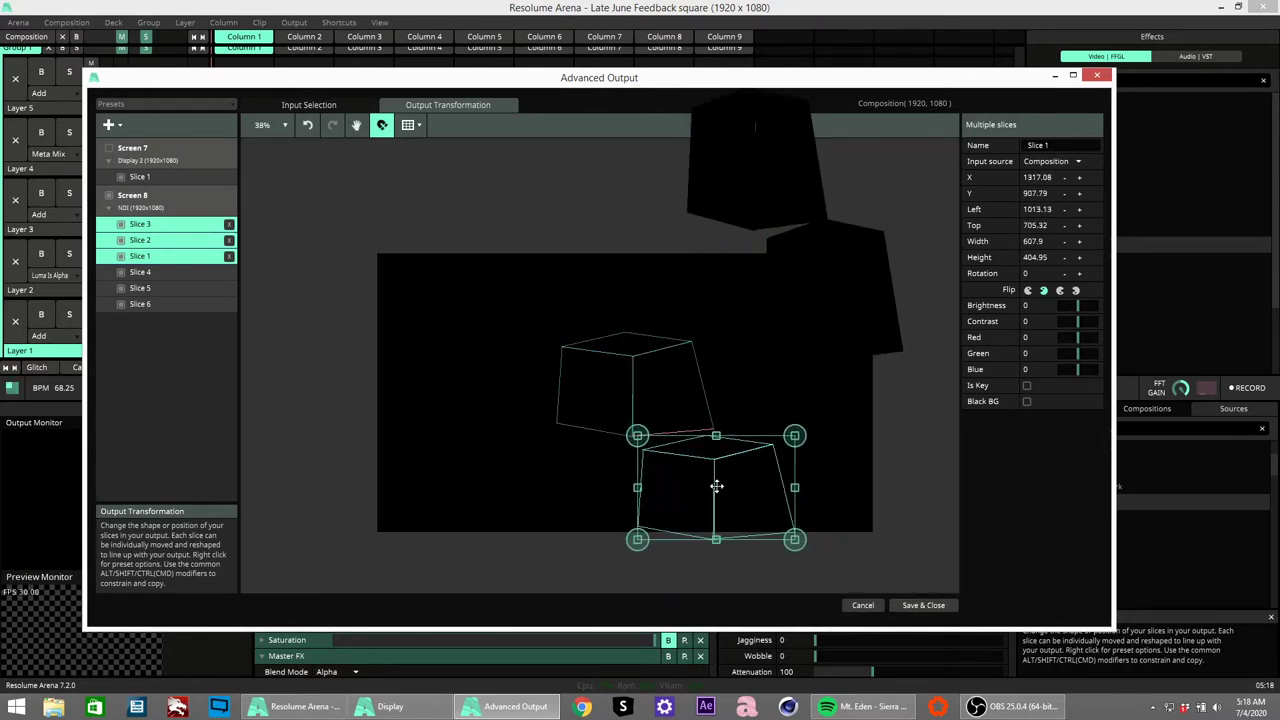
left_click(739, 383)
Reshape the lower cube's top face, Slice 3, moving its back and left corners to meet the upper cube's bottom corners
scroll(714, 443, "up", 2)
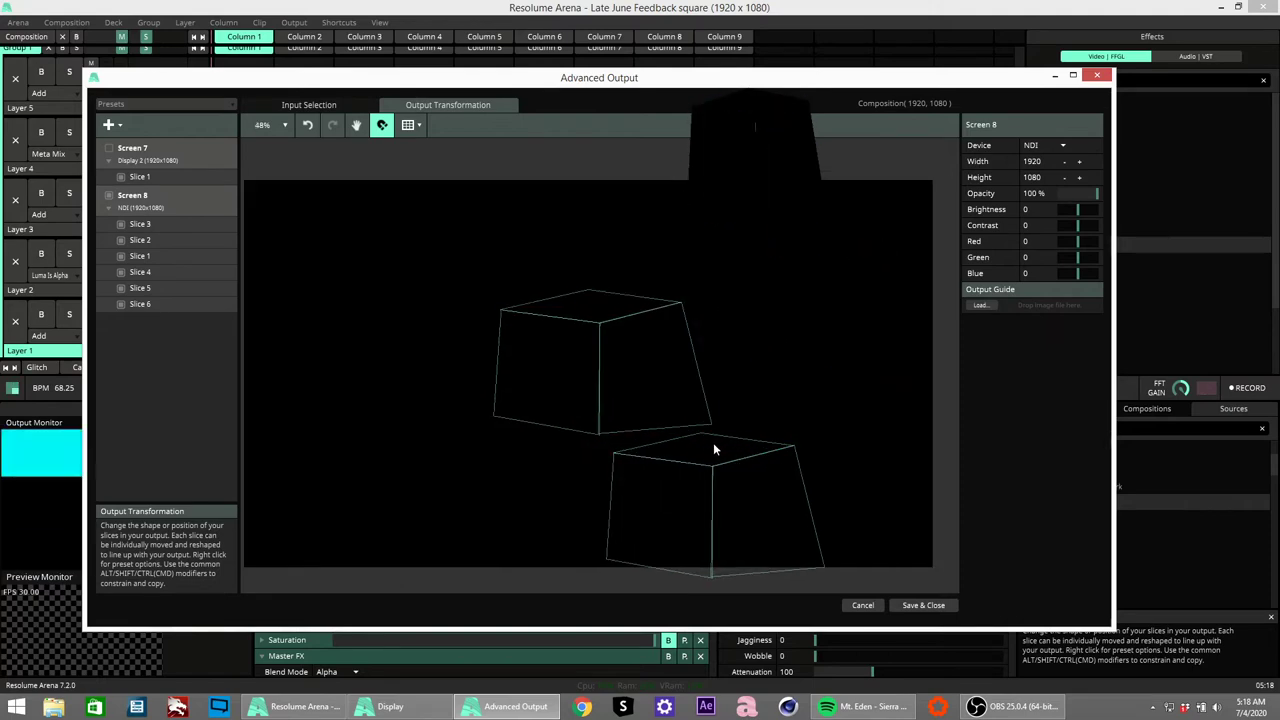
left_click(706, 435)
left_click(857, 125)
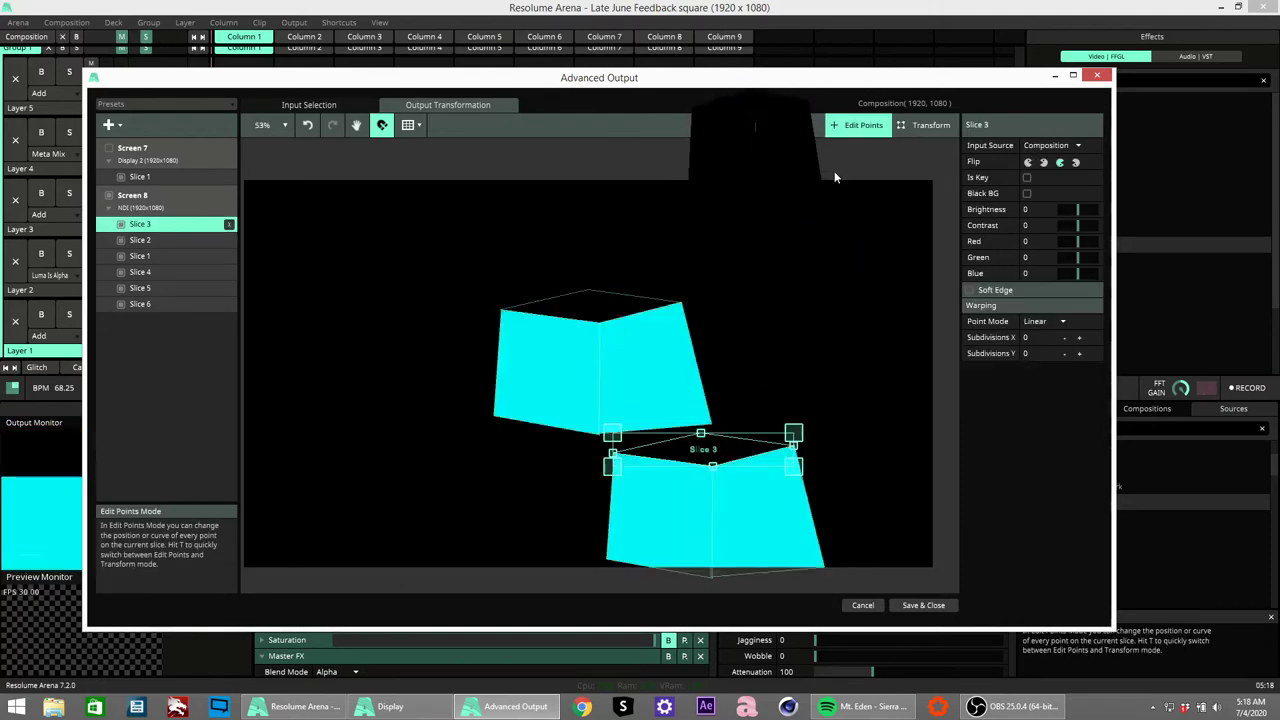
left_click_drag(701, 434, 712, 427)
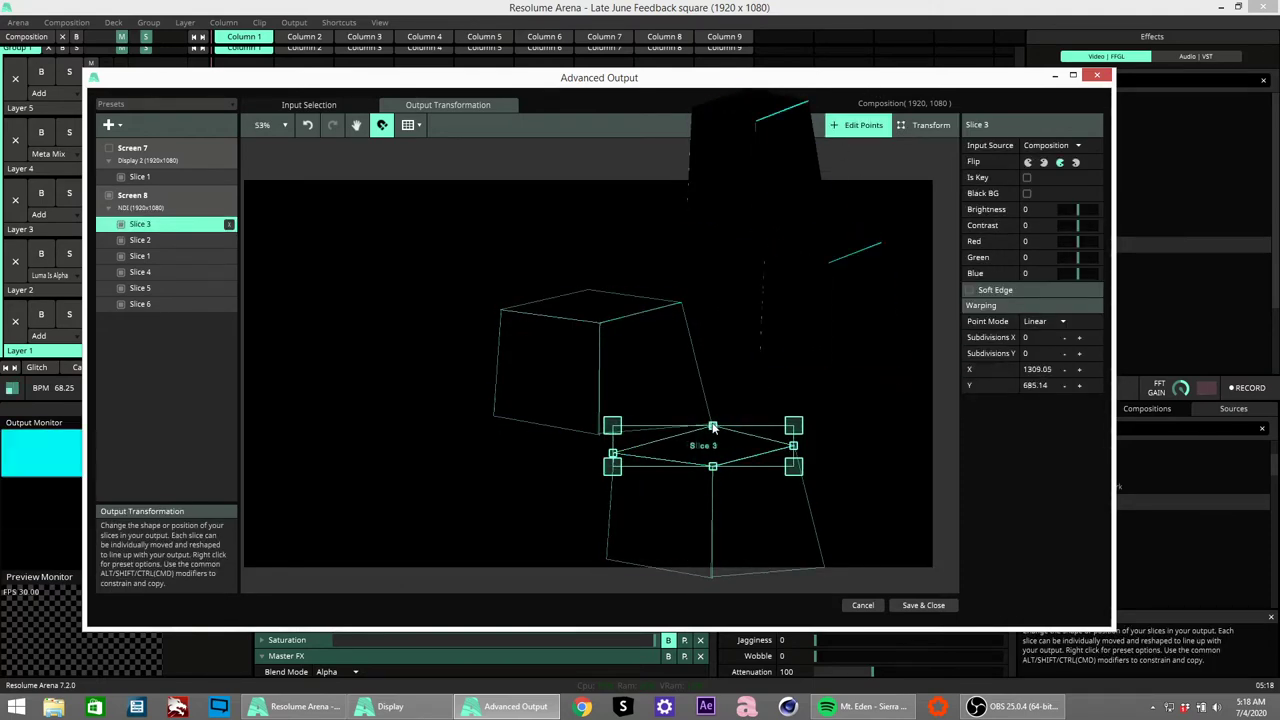
left_click_drag(613, 455, 602, 438)
Align the lower cube's upper right corner, moving Slice 1's point to about (1555, 762) and Slice 3's to about (1562, 765)
left_click(856, 447)
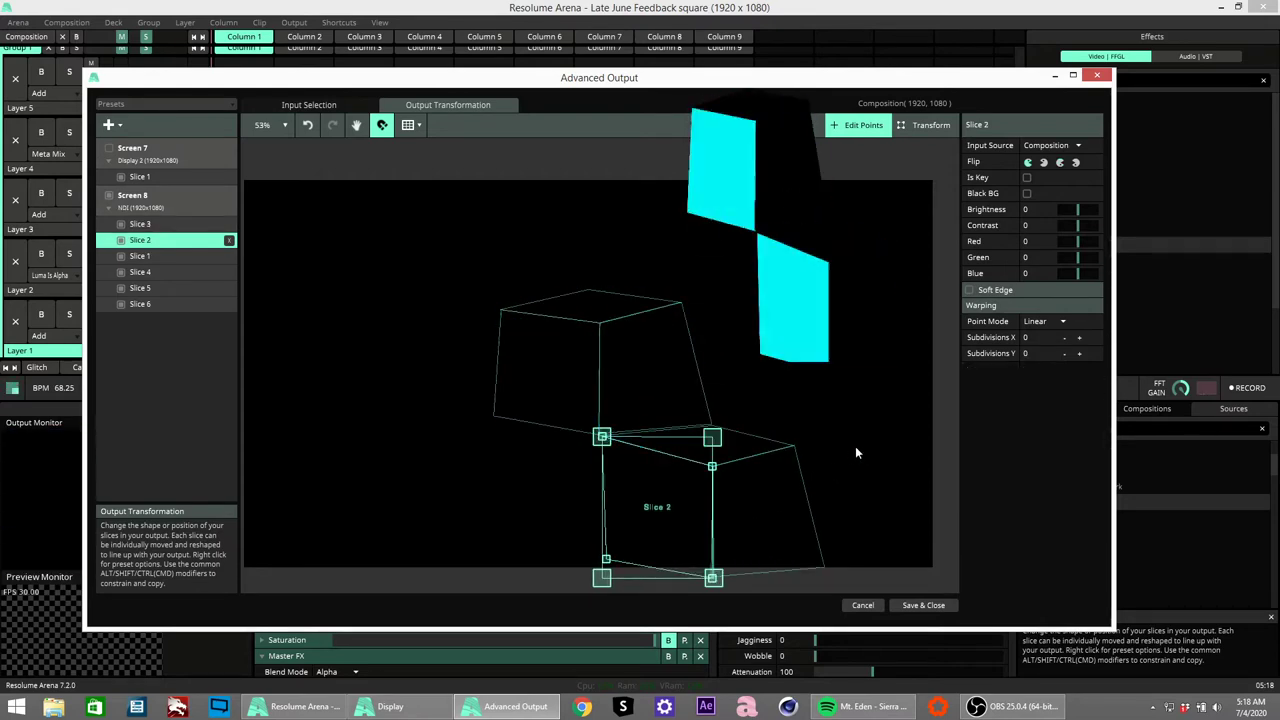
scroll(806, 474, "up", 2)
left_click(801, 449)
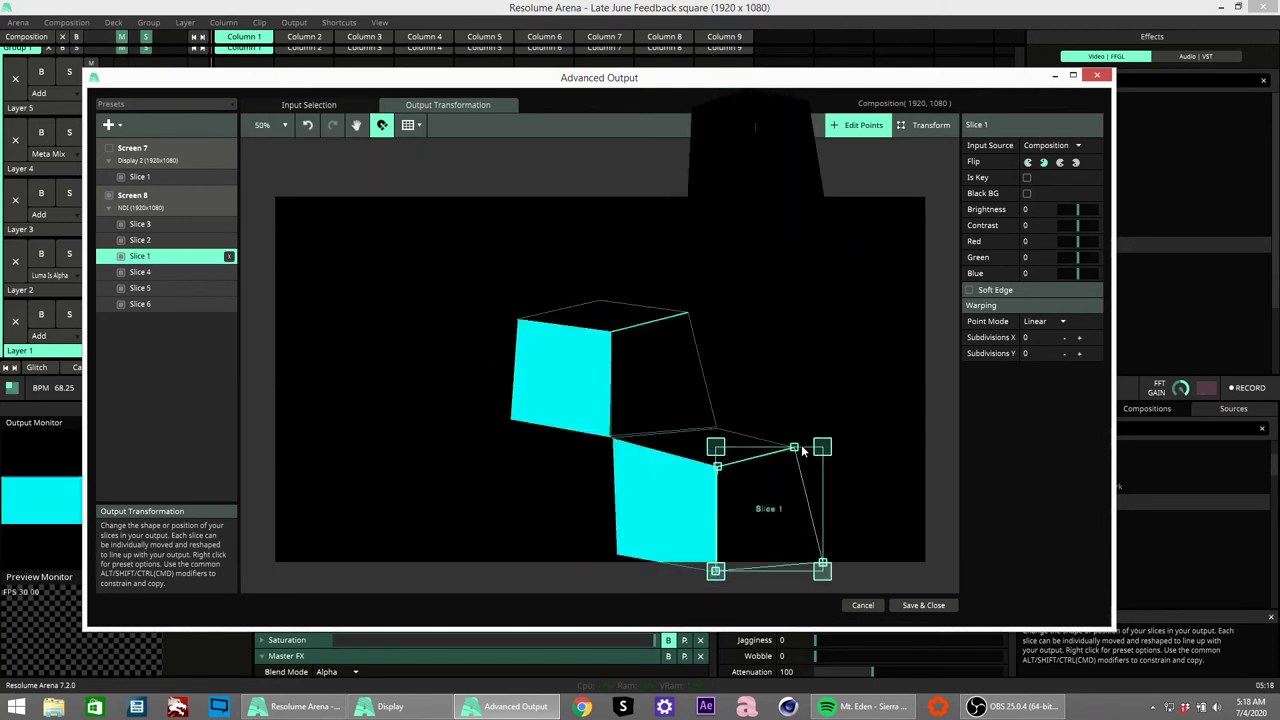
left_click_drag(795, 449, 801, 455)
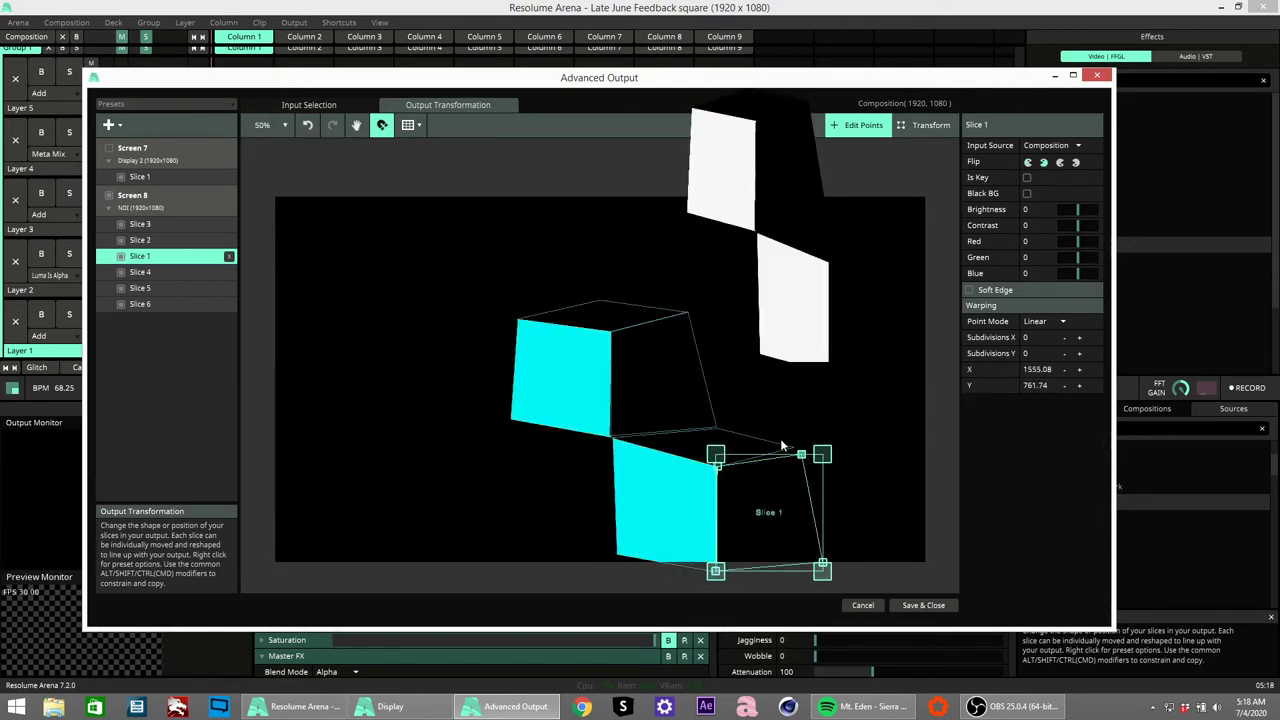
left_click(794, 449)
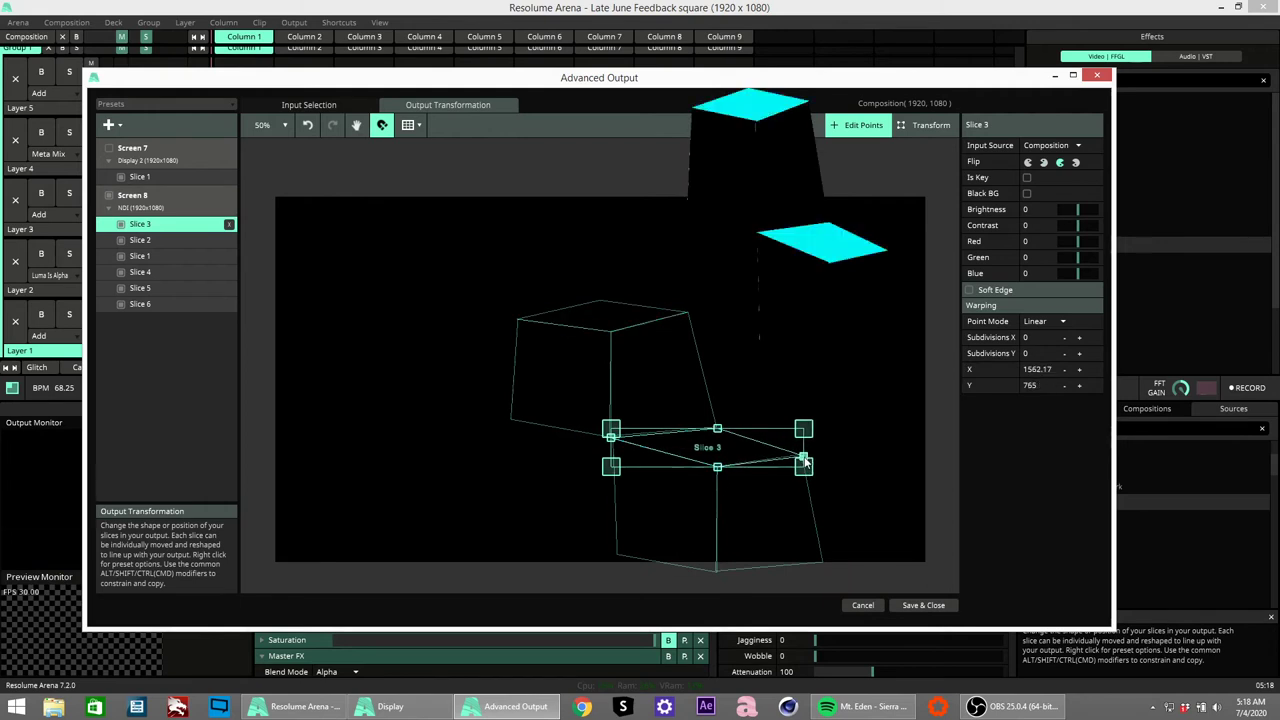
scroll(805, 505, "up", 2)
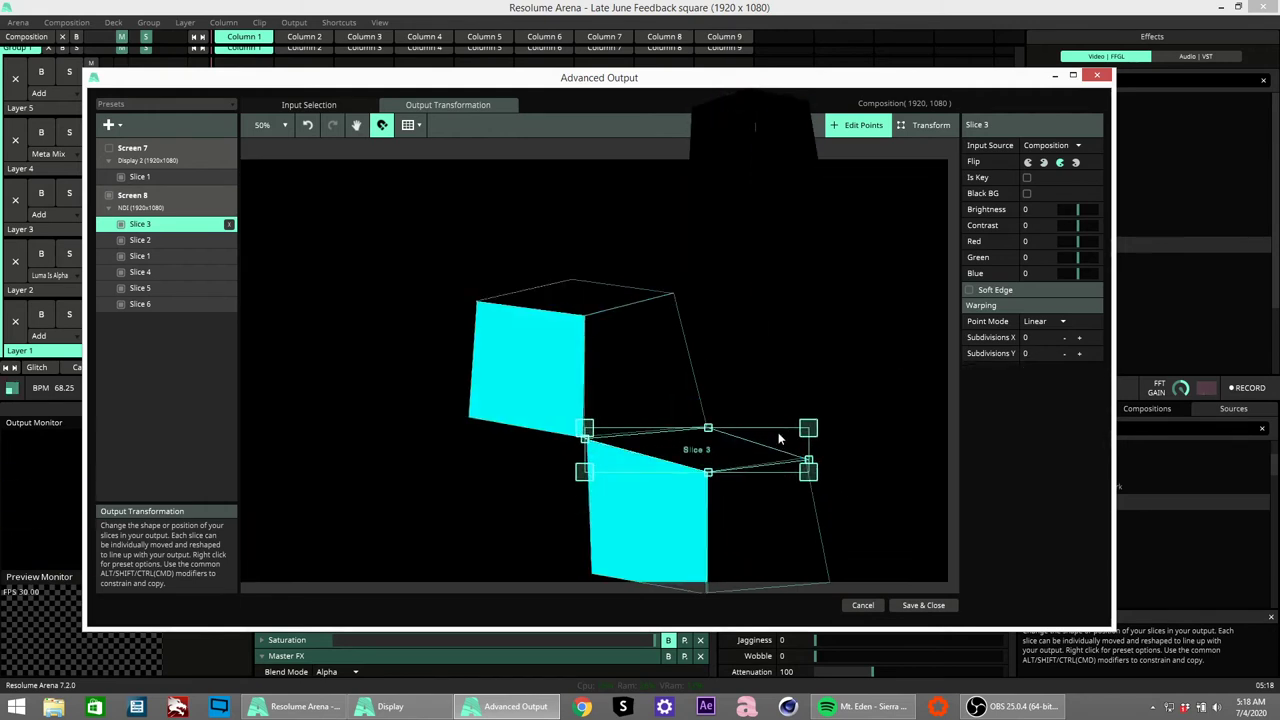
scroll(759, 549, "down", 3)
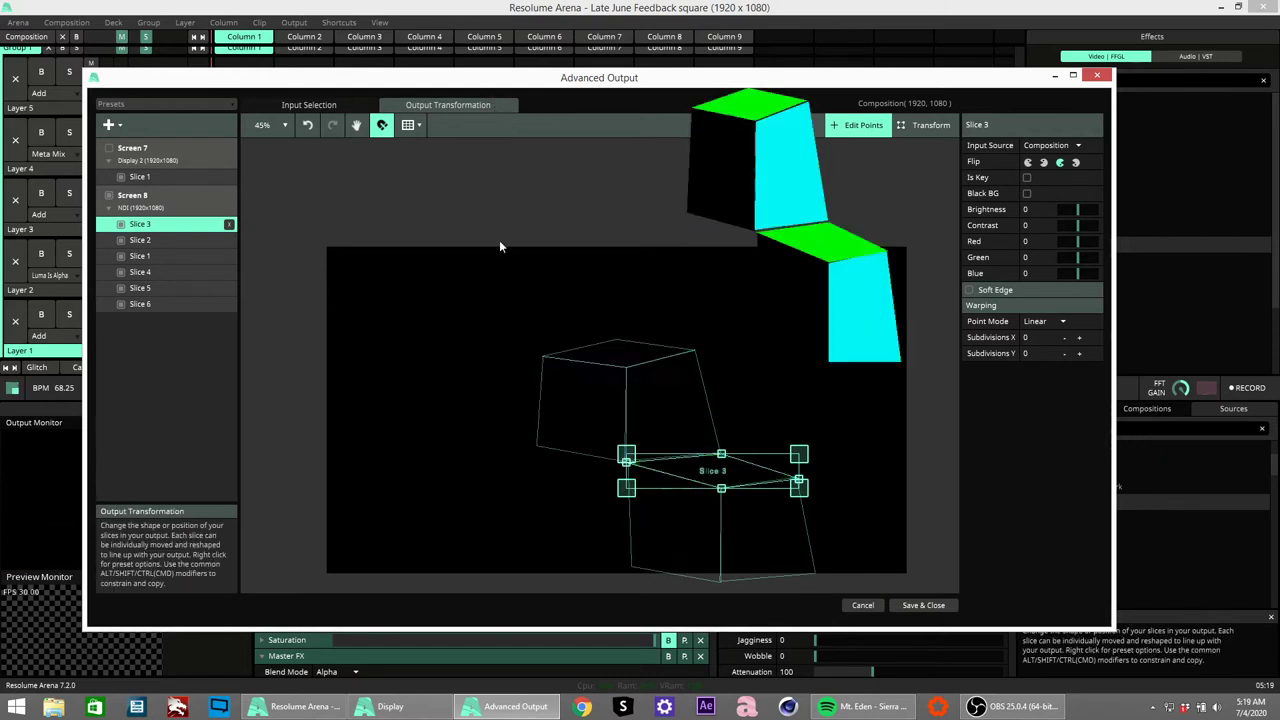
Rearrange the input regions of the lower cube's slices, placing Slice 1 in the bottom-right cell of the composition grid
left_click(158, 256)
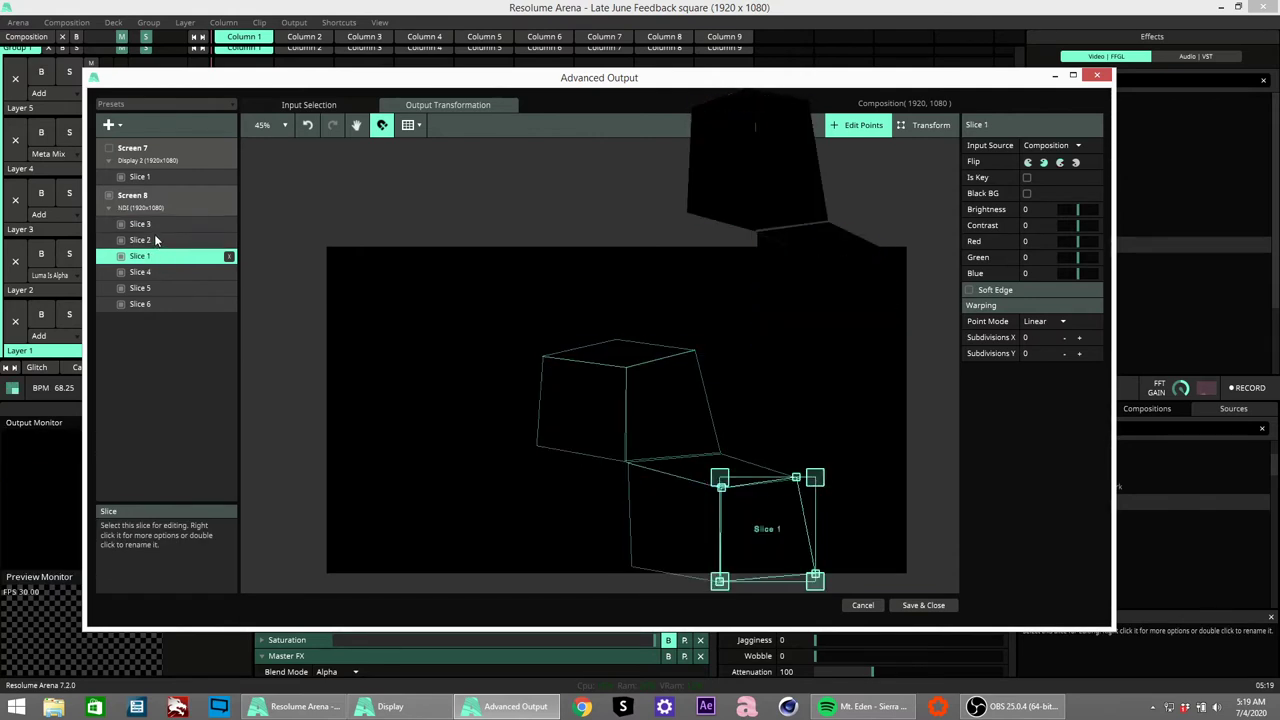
left_click(326, 104)
left_click_drag(804, 230, 422, 230)
left_click(172, 242)
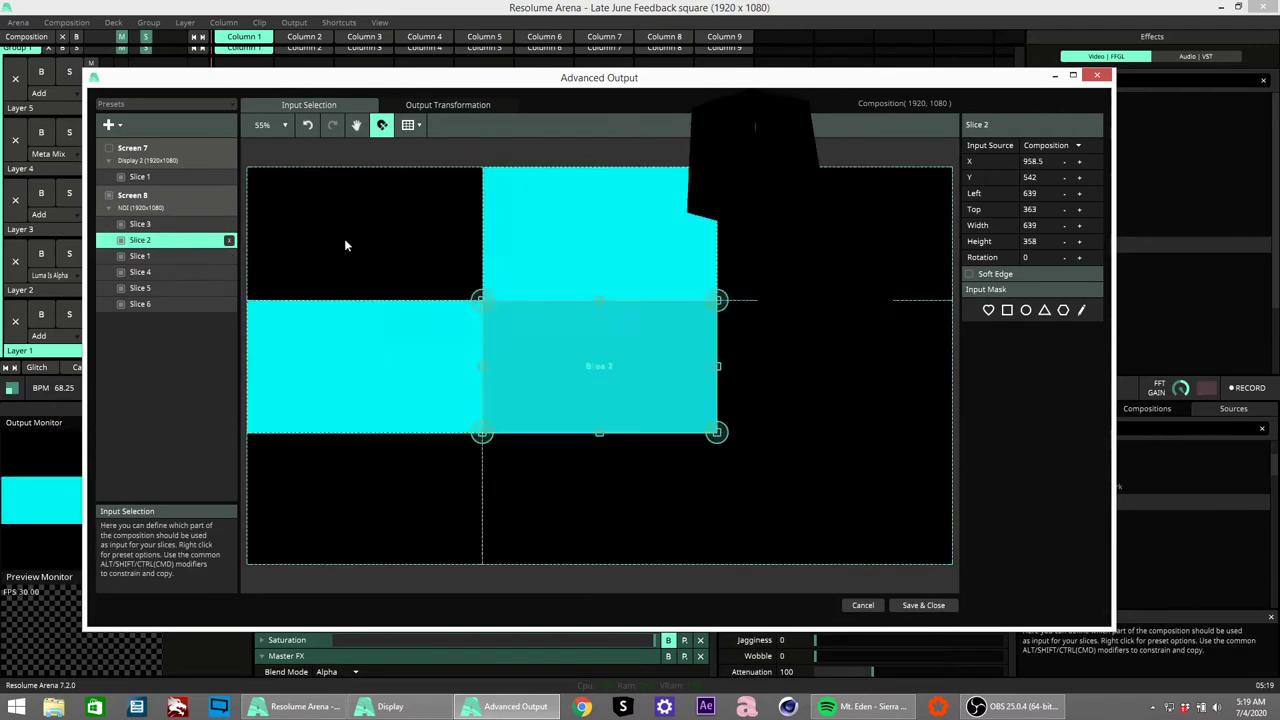
left_click(140, 256)
left_click_drag(414, 514, 856, 516)
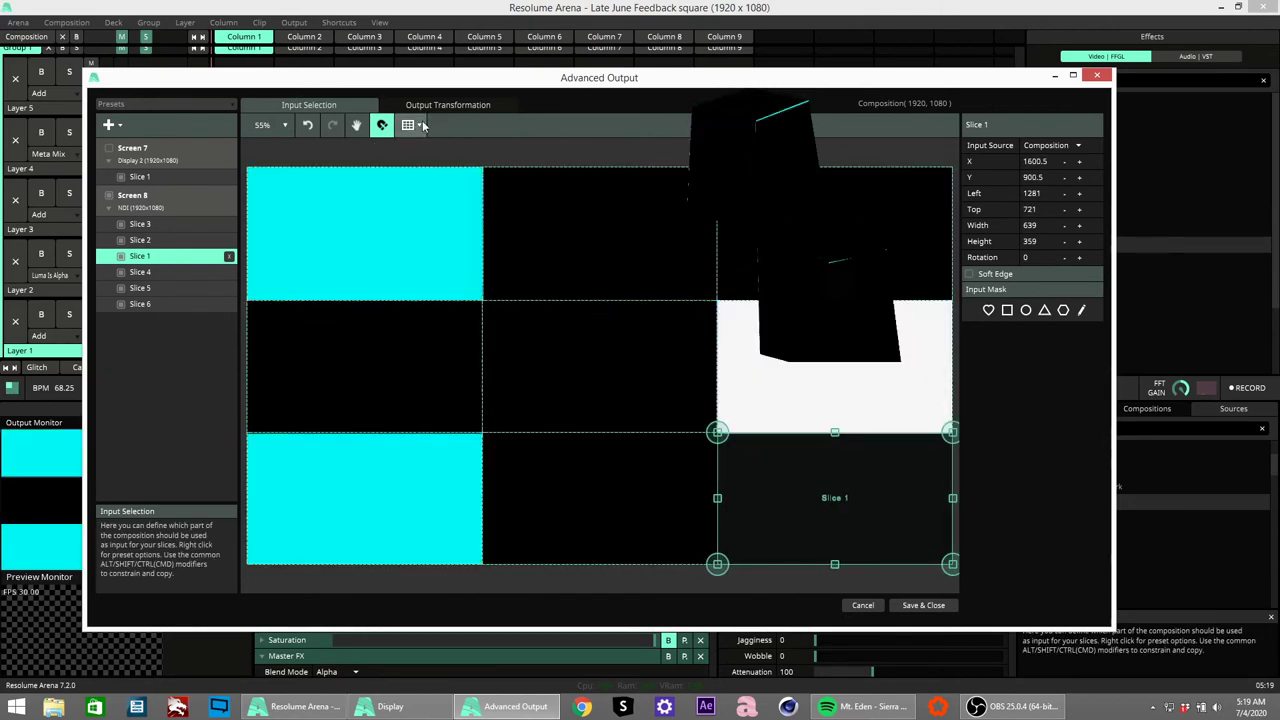
Duplicate the lower cube's Slices 1 to 3 in the output and place the copy beside it on the left, around X 668, Y 894
left_click(440, 105)
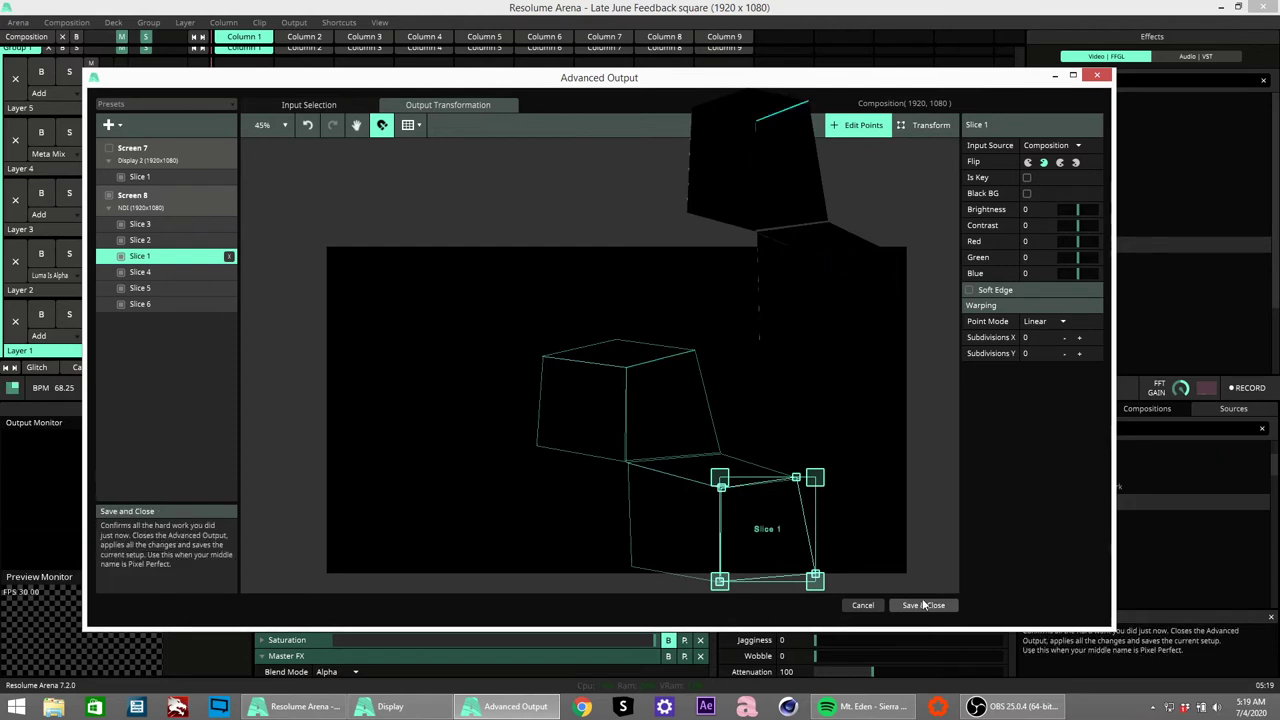
left_click_drag(880, 565, 549, 468)
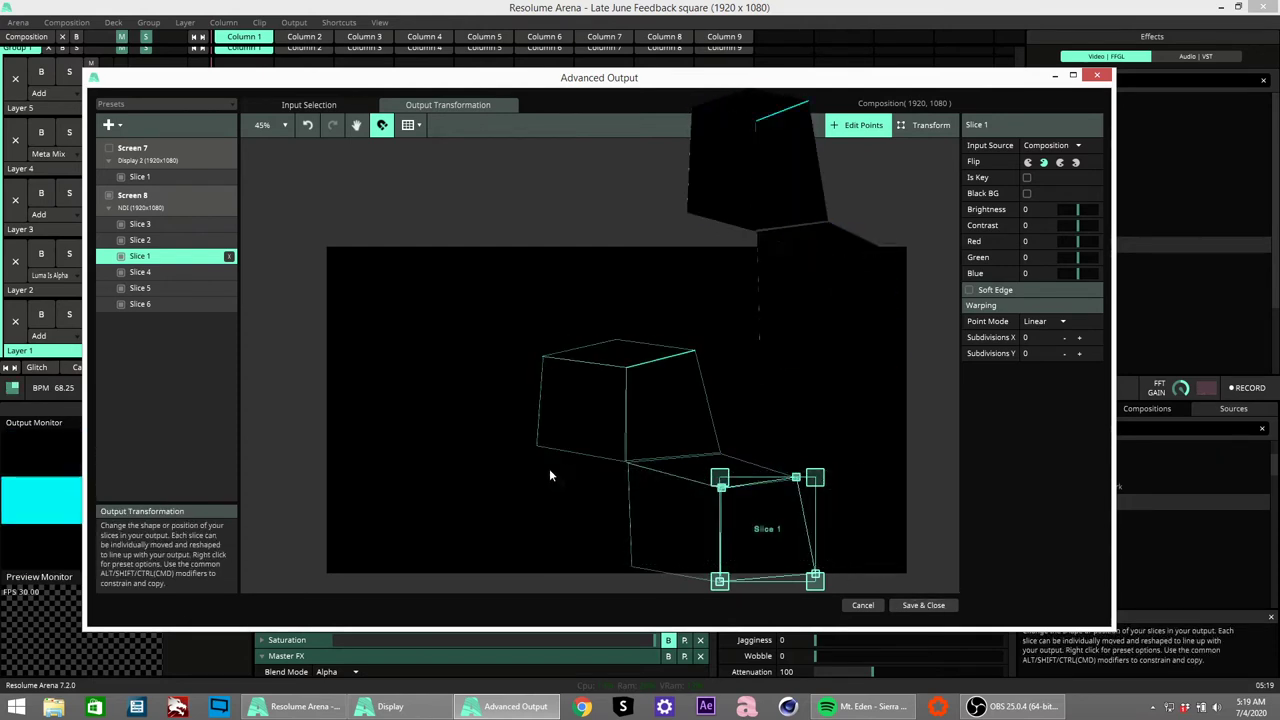
left_click(158, 228, "shift")
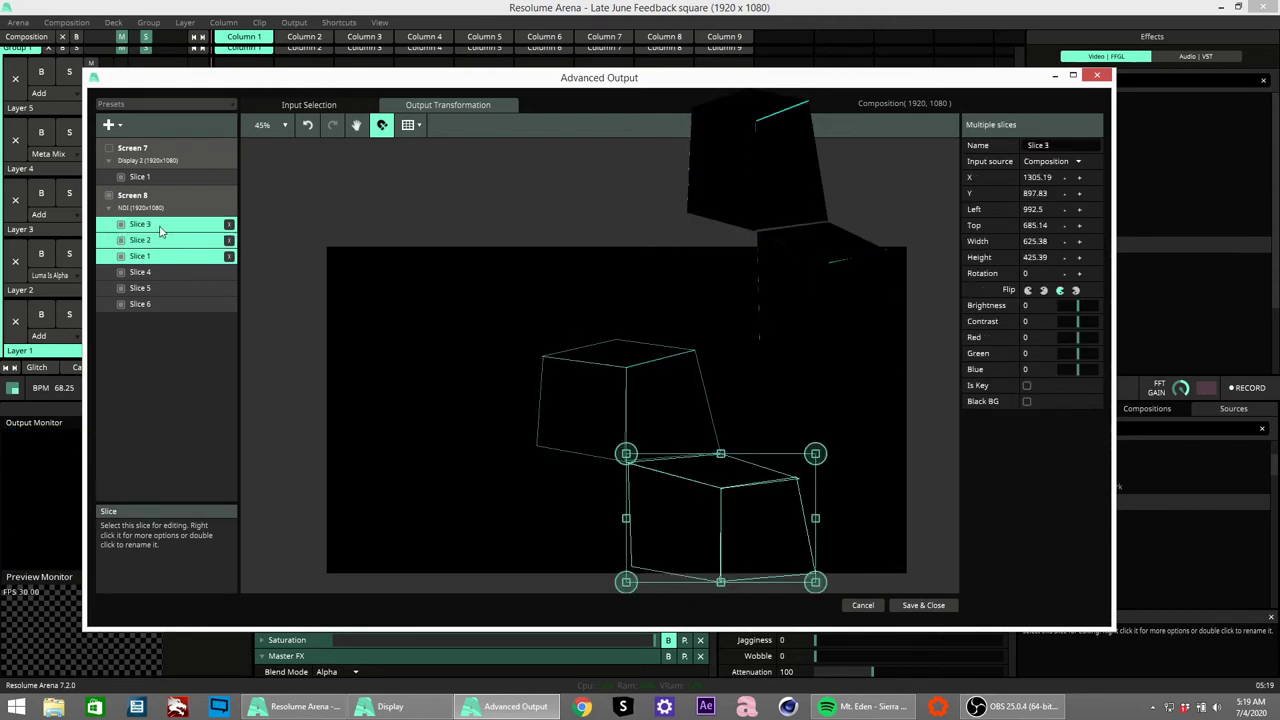
left_click_drag(737, 500, 536, 496)
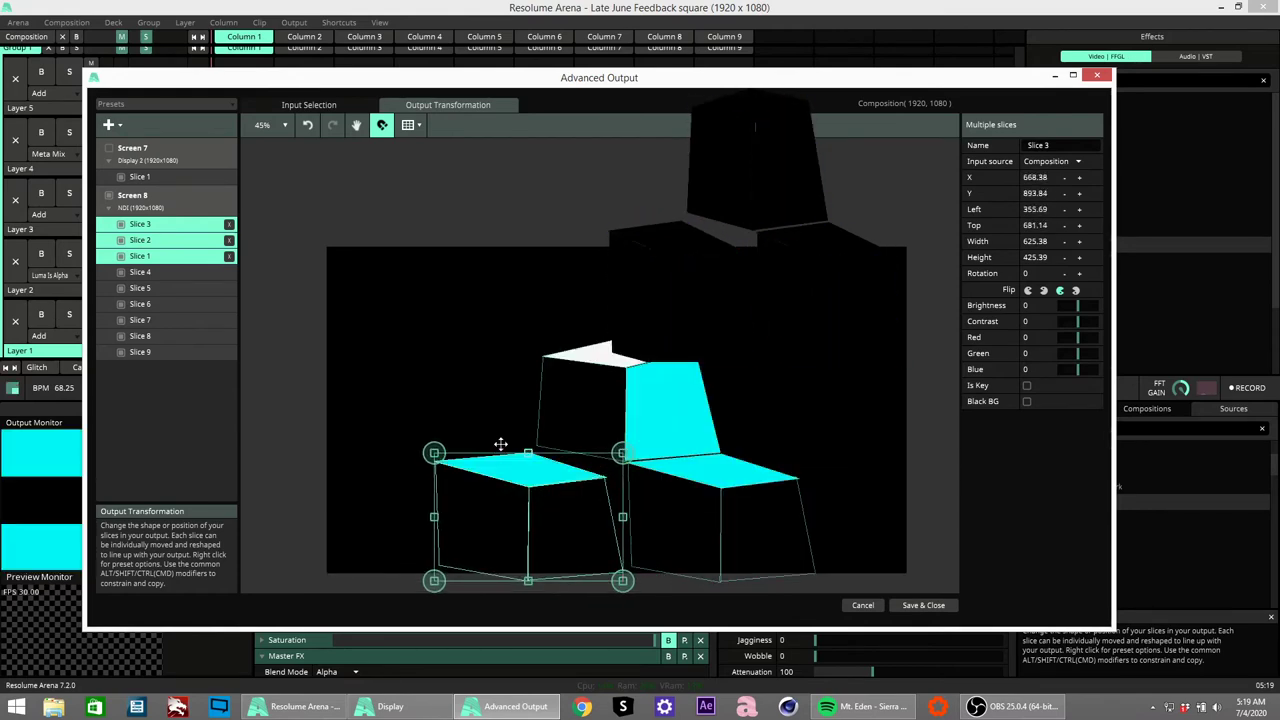
Reshape the new left cube's top face, moving Slice 3's back corner to about (702, 662) and right corner to about (991, 722)
left_click(530, 466)
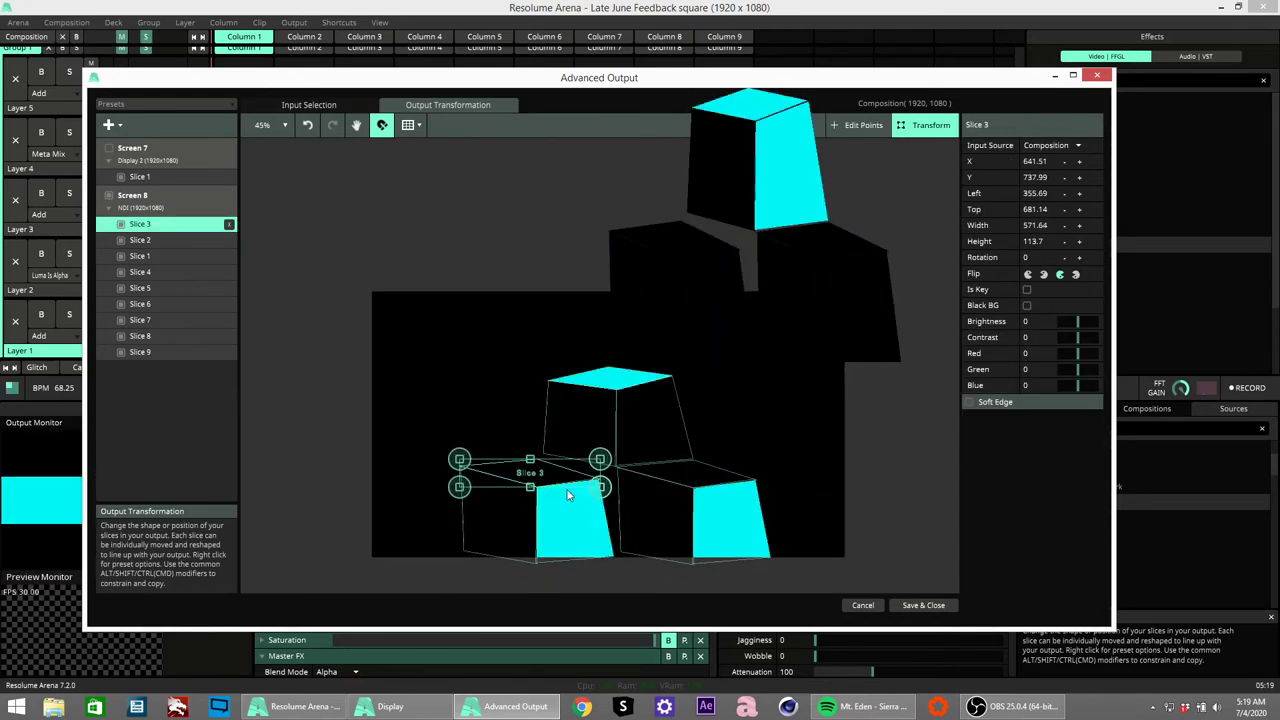
scroll(563, 488, "up", 2)
key("t")
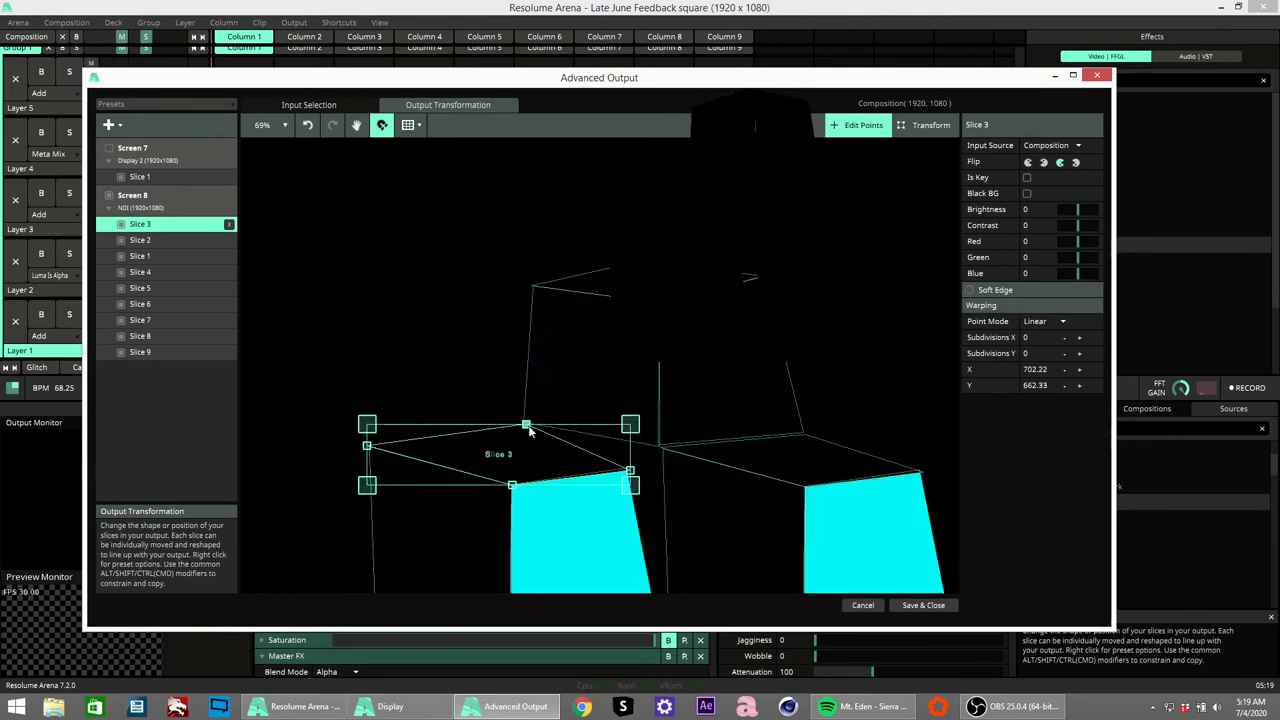
left_click_drag(632, 471, 657, 456)
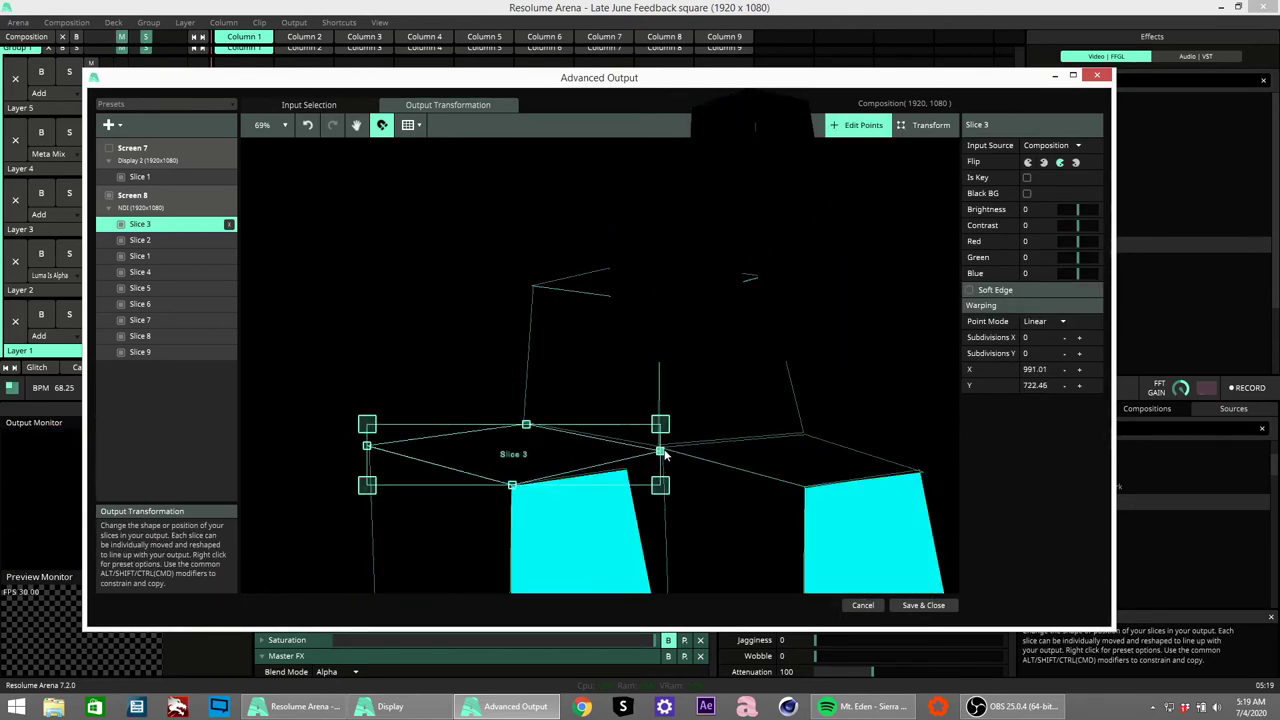
Fit the left cube's Slice 1 against the neighbouring cube, moving its right corners to about (995, 723) and (1008, 1060)
left_click(600, 526)
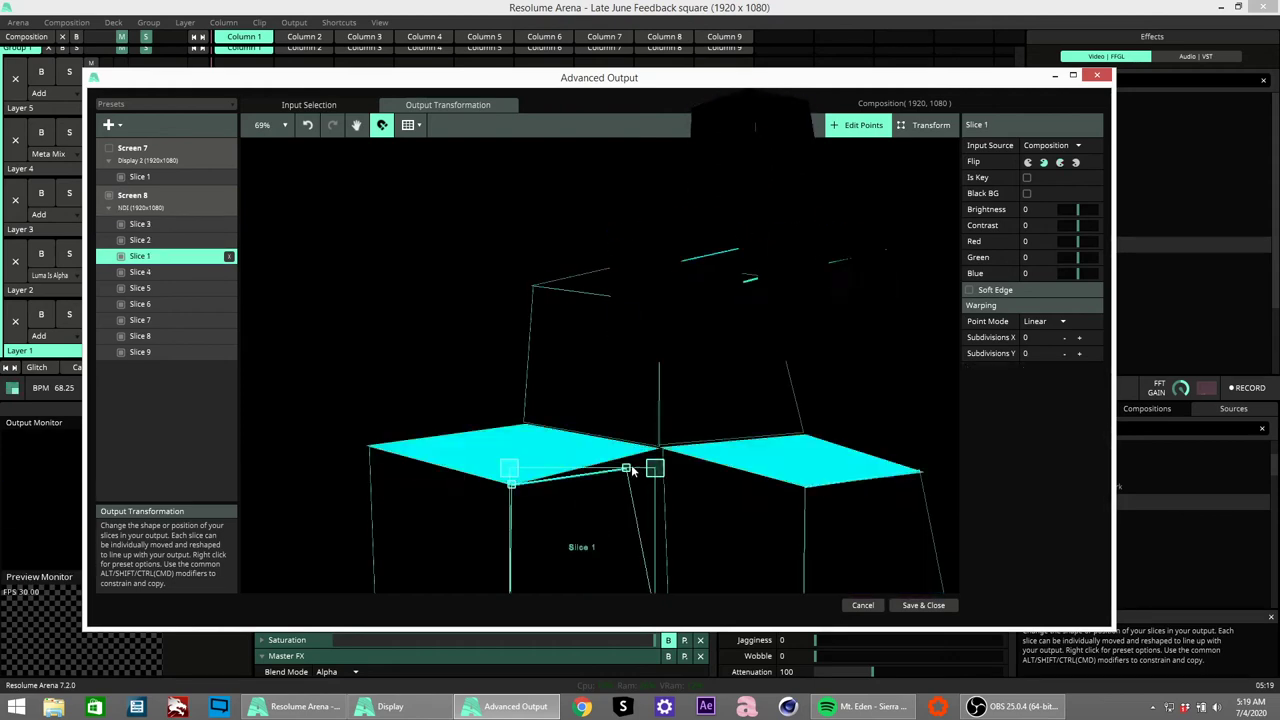
left_click_drag(668, 452, 661, 452)
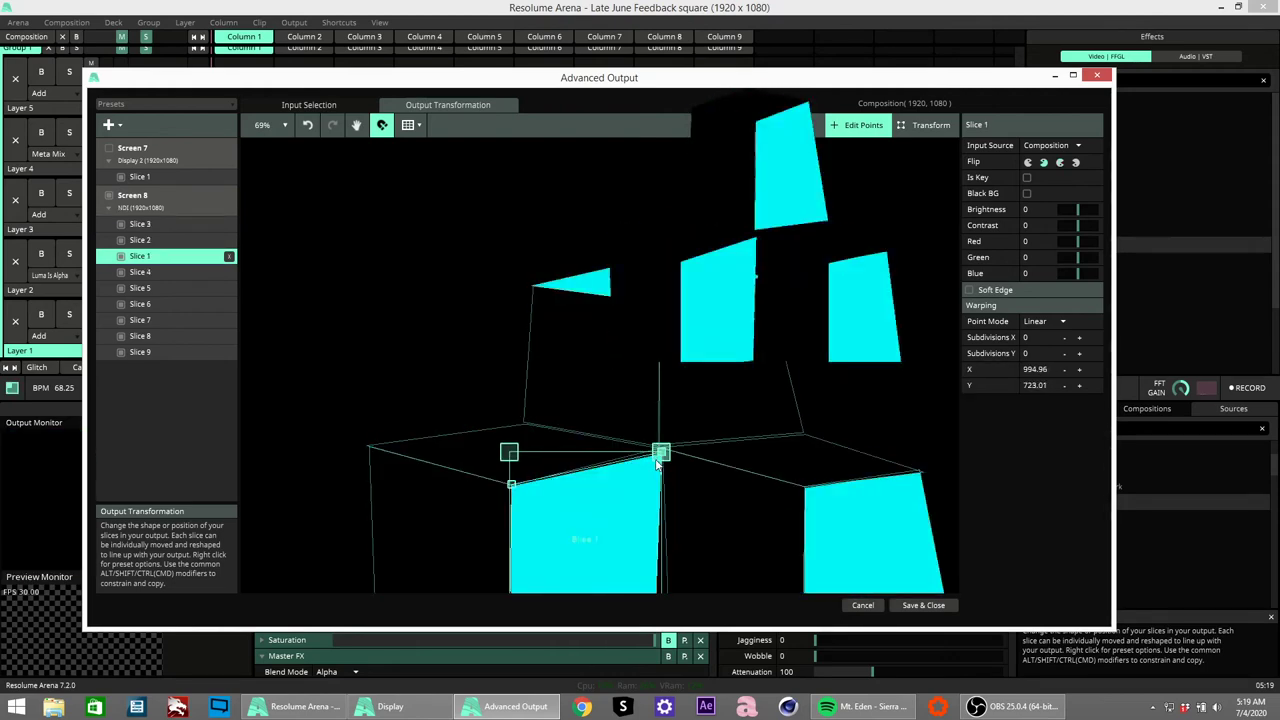
scroll(647, 454, "down", 5)
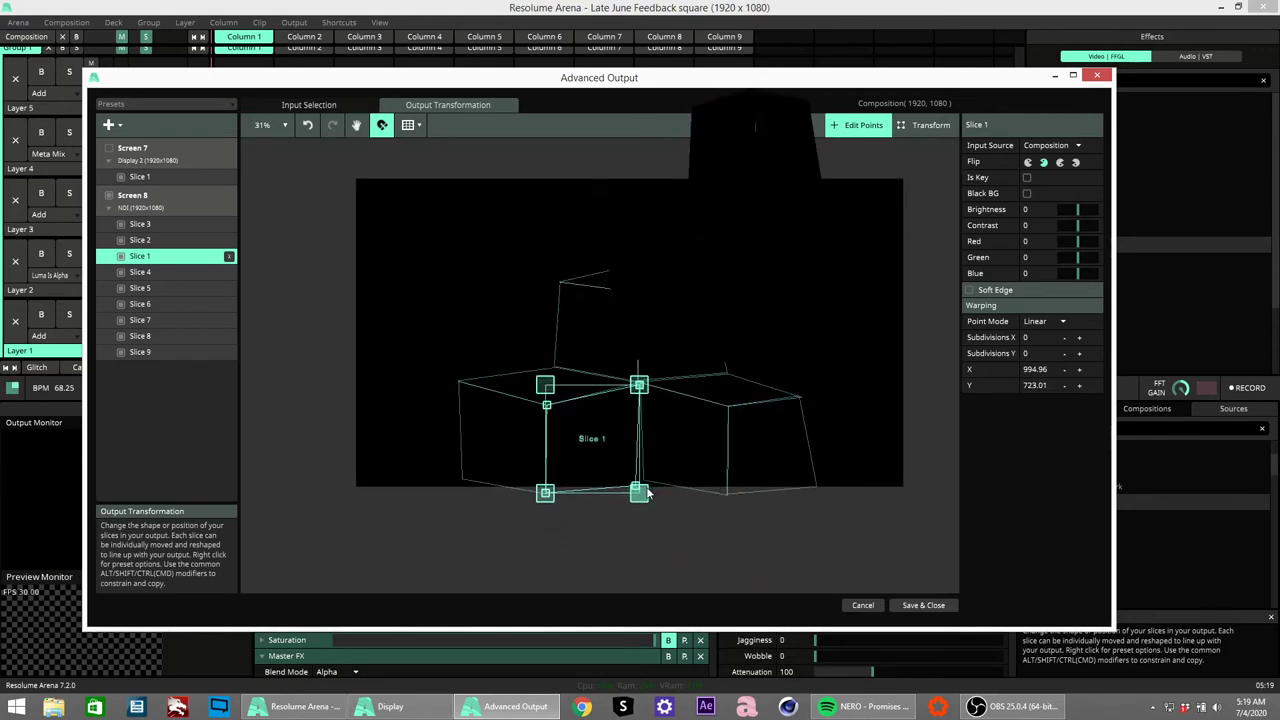
scroll(638, 485, "up", 4)
left_click_drag(631, 486, 644, 477)
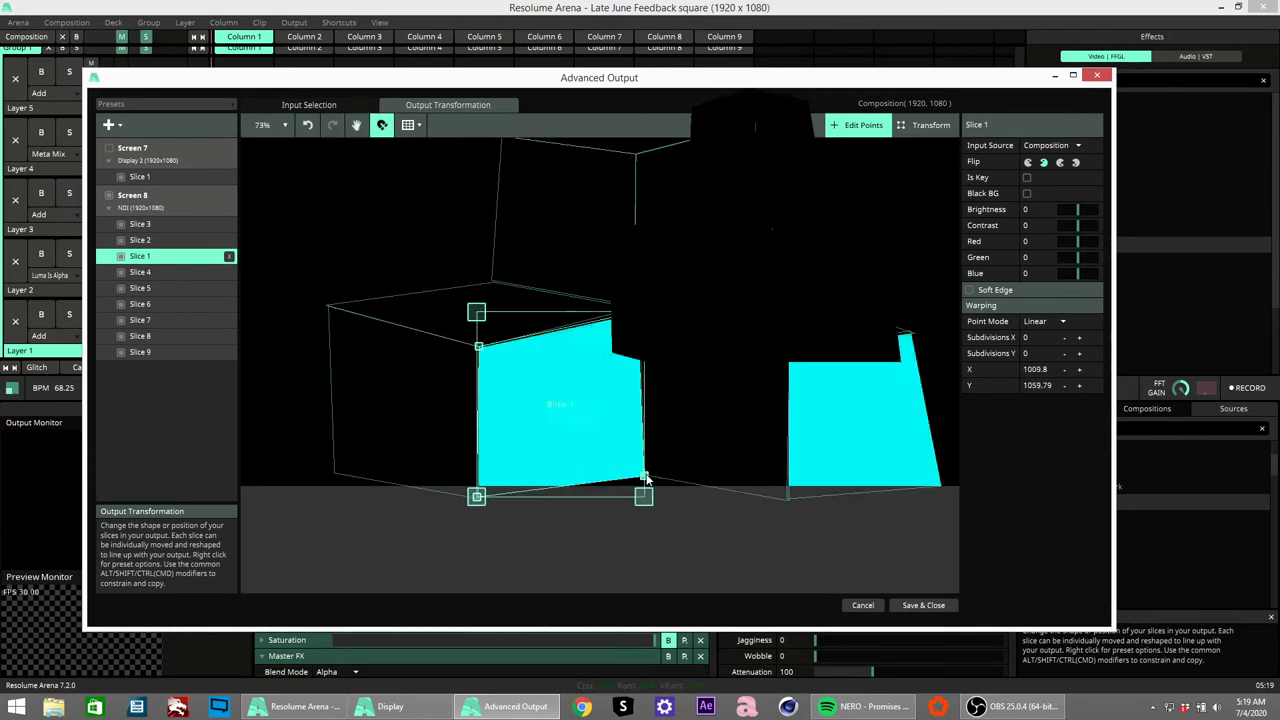
scroll(579, 496, "up", 3)
scroll(578, 494, "down", 1)
scroll(578, 495, "down", 4)
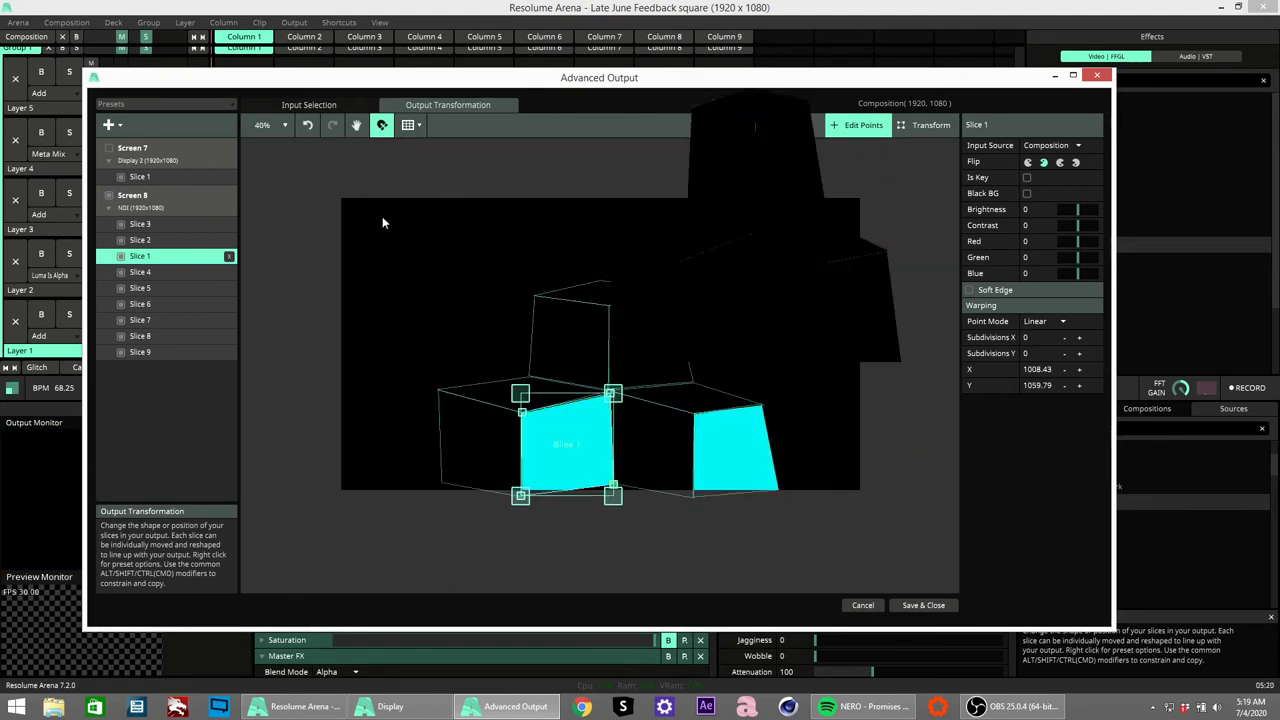
left_click(806, 548)
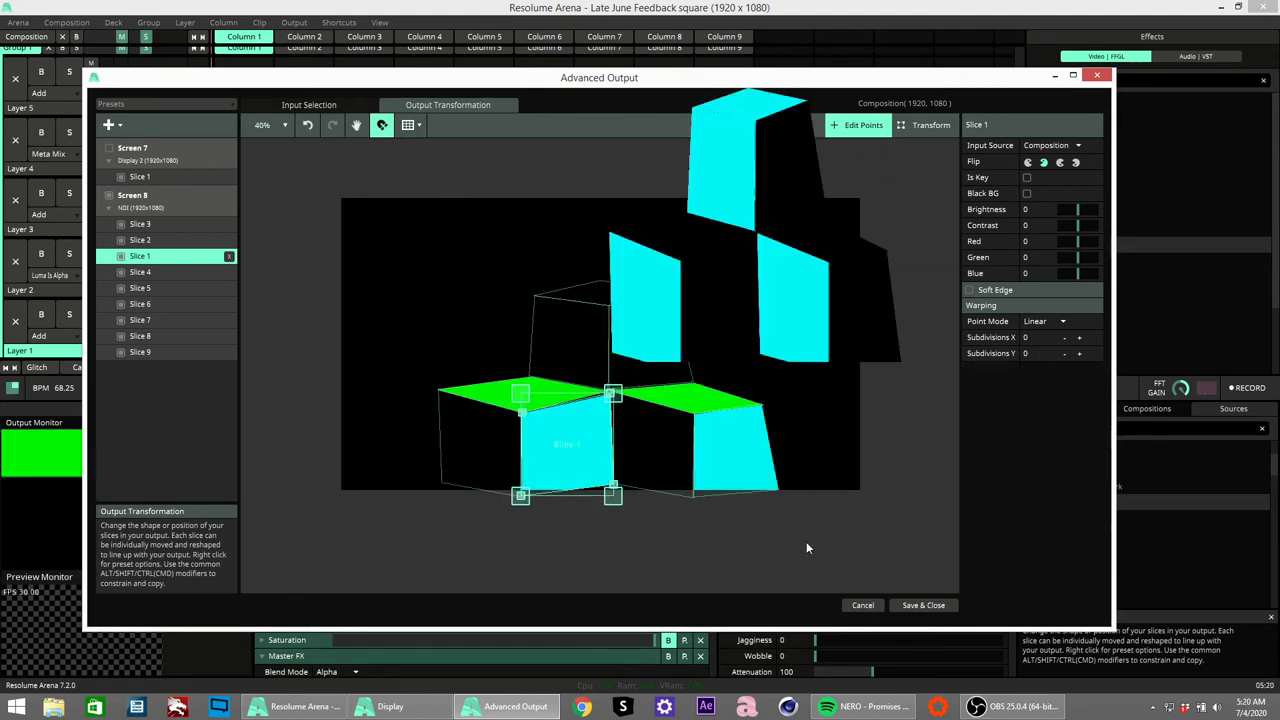
Select all slices of Screen 8 and move the whole cube stack up so it lies inside the output frame
left_click(158, 212)
key("ctrl+a")
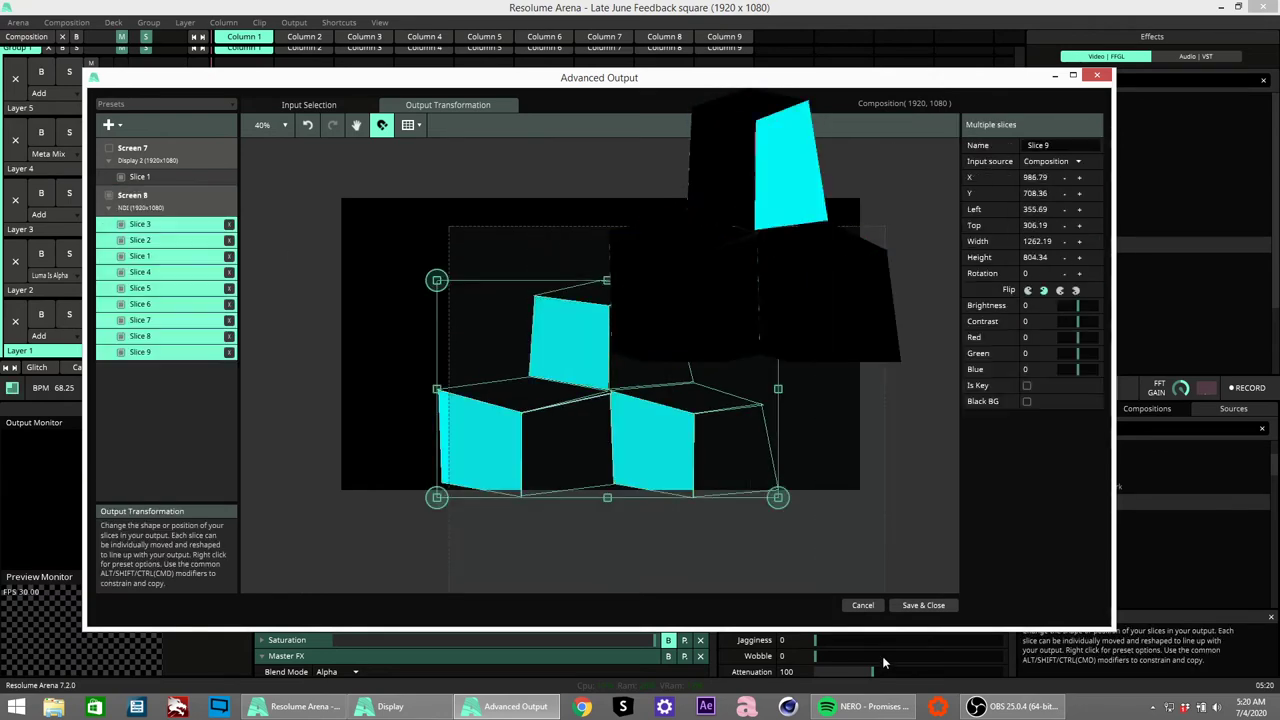
left_click(662, 506)
Refine the left cube's Slice 1 in point editing, moving its upper-right corner to about (1010, 585) against the neighbouring cube
left_click(572, 408)
scroll(610, 408, "up", 3)
scroll(610, 410, "up", 3)
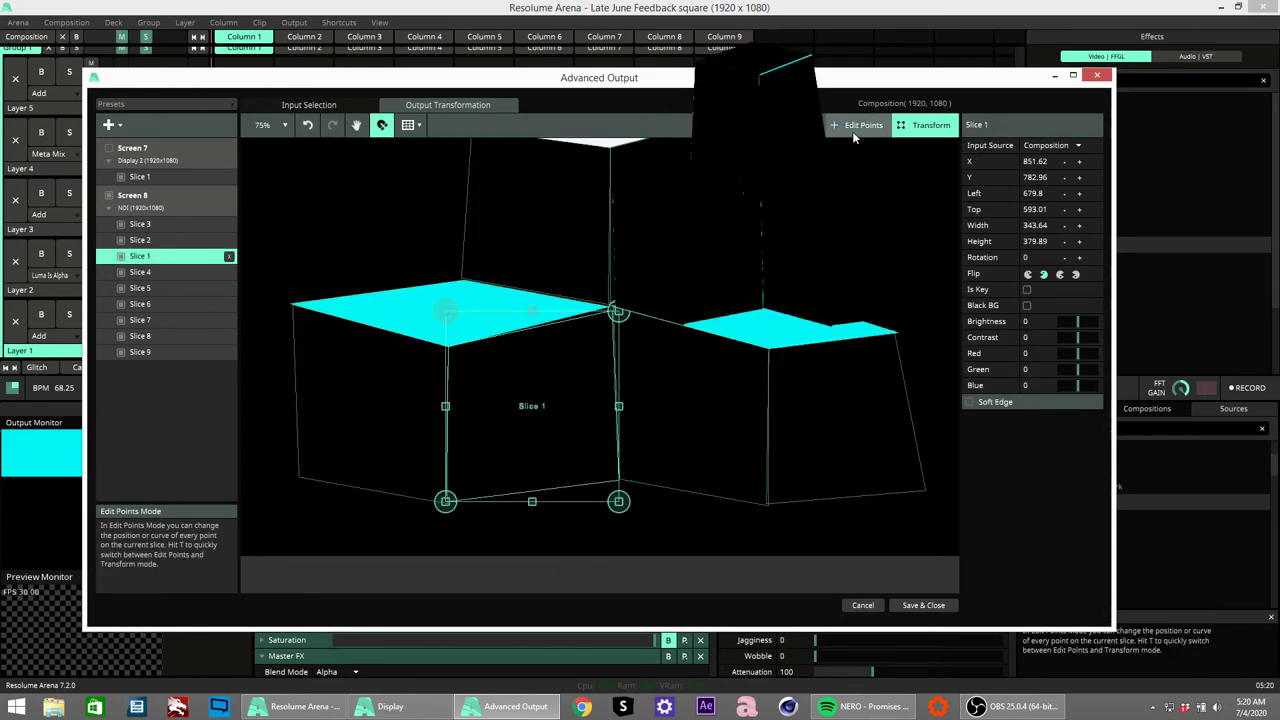
left_click(851, 127)
left_click(614, 311)
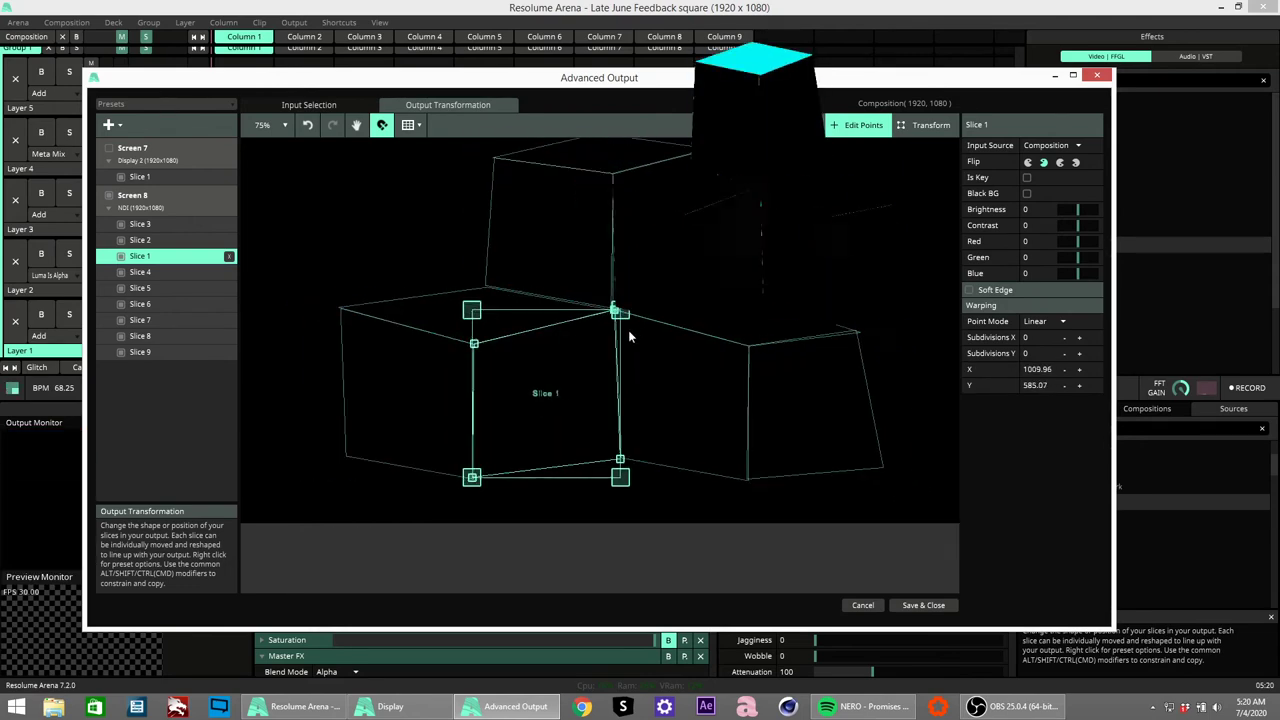
scroll(624, 328, "up", 1)
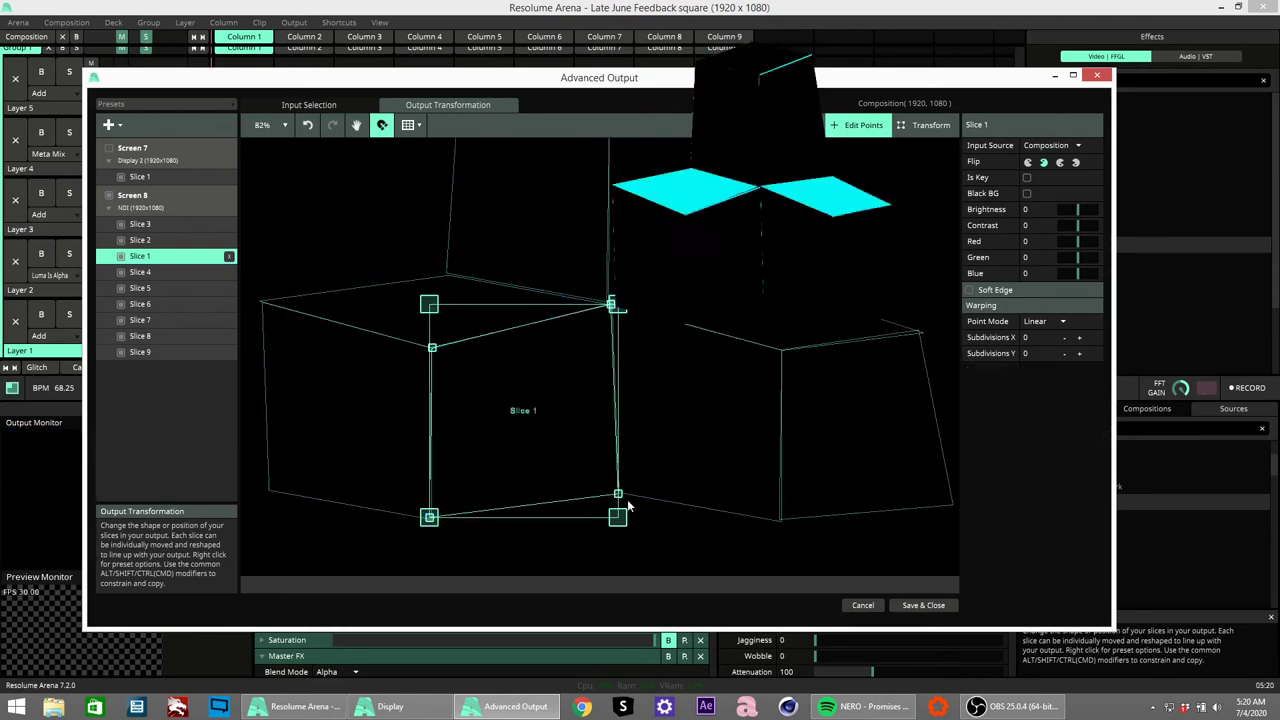
left_click(296, 218)
Move the input region of the left cube's Slice 2 to the middle-left cell of the composition grid
left_click(313, 378)
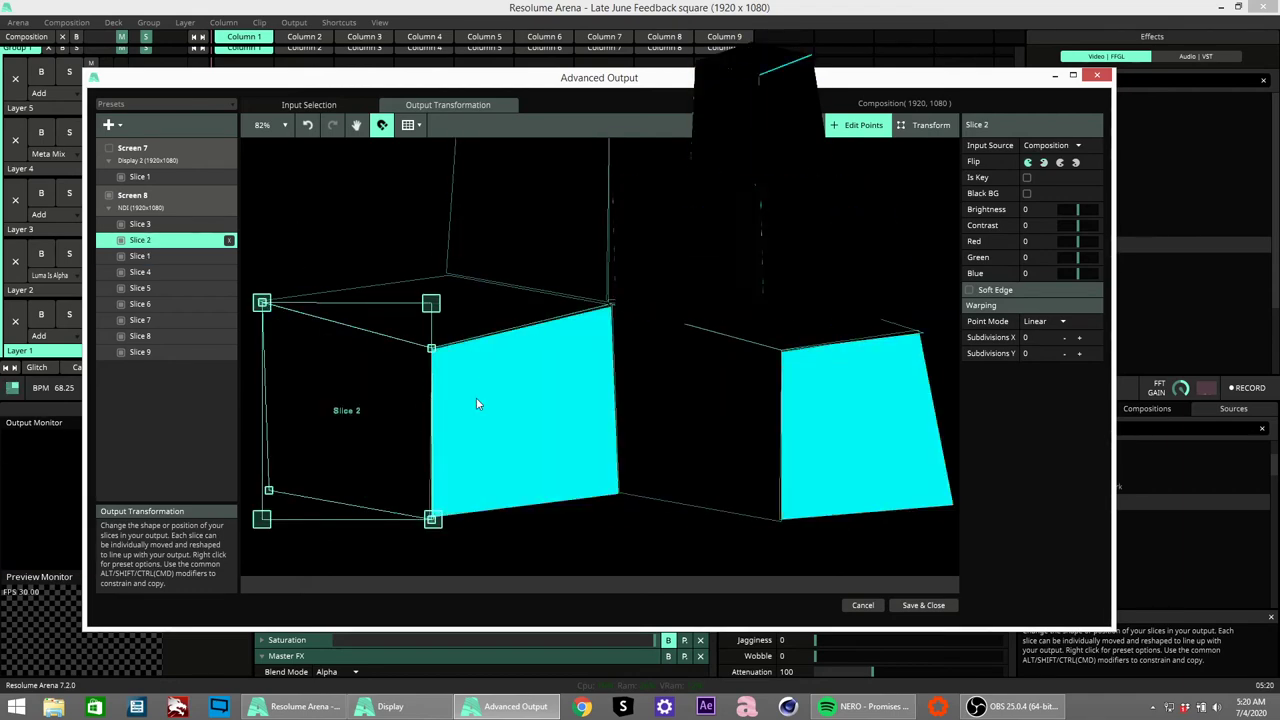
left_click(309, 104)
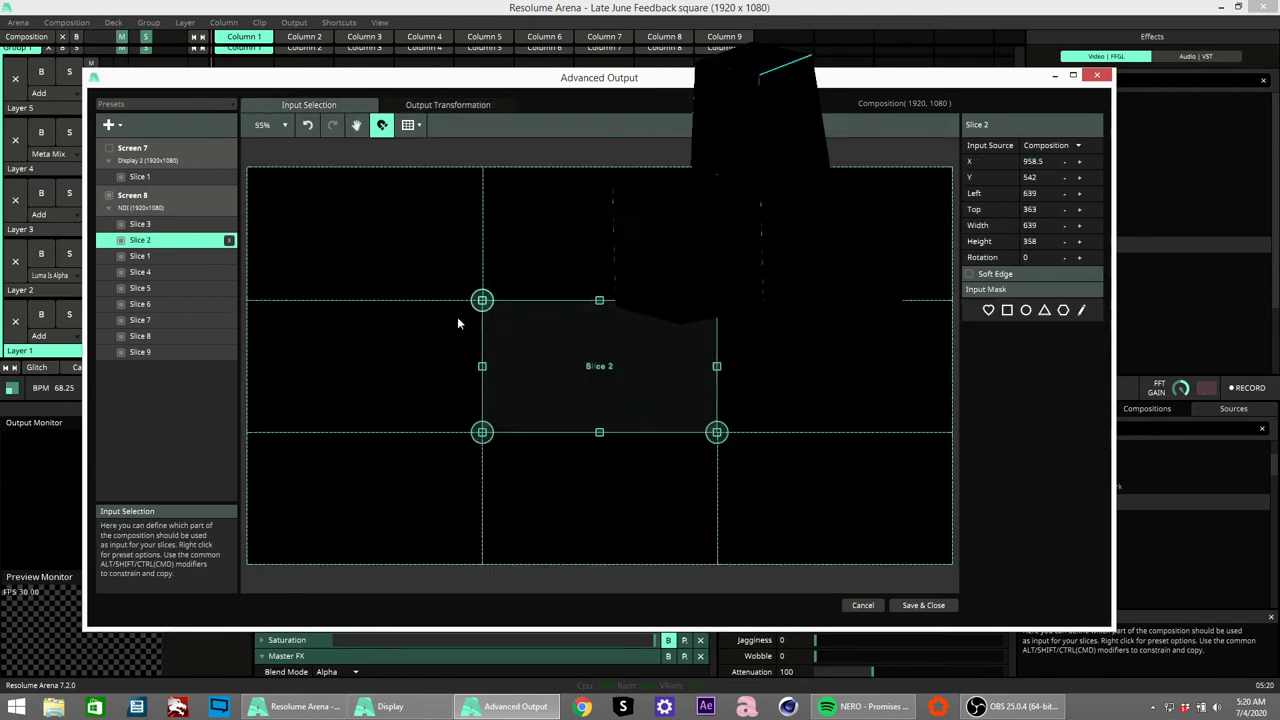
left_click_drag(540, 357, 405, 369)
left_click(140, 256)
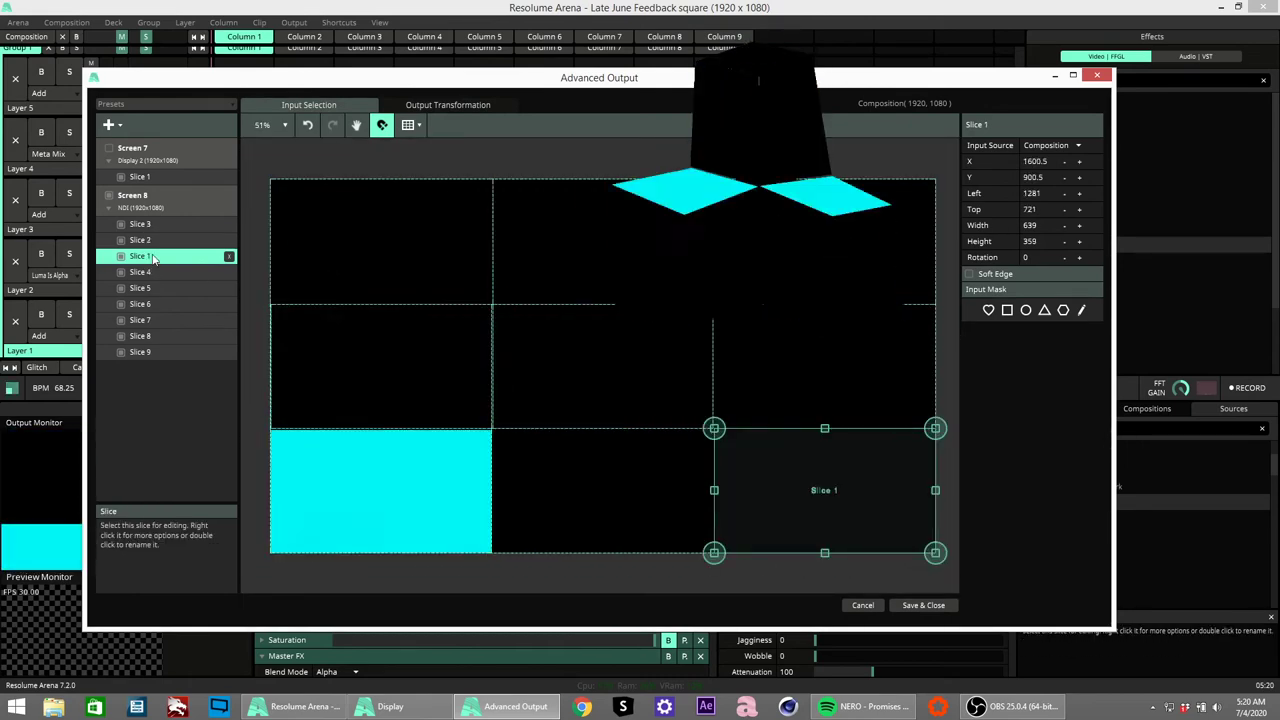
Move the input region of the left cube's top face, Slice 3, to the top-middle cell of the composition grid
left_click(448, 104)
scroll(532, 390, "down", 5)
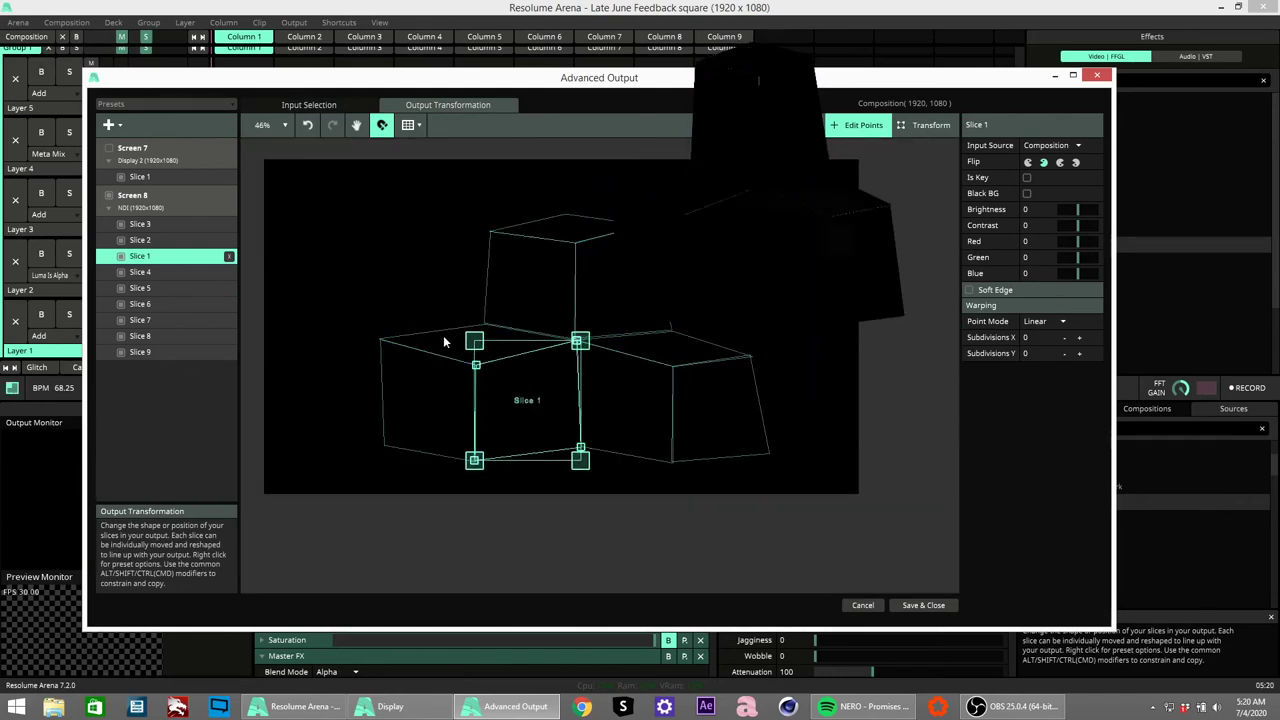
left_click(443, 335)
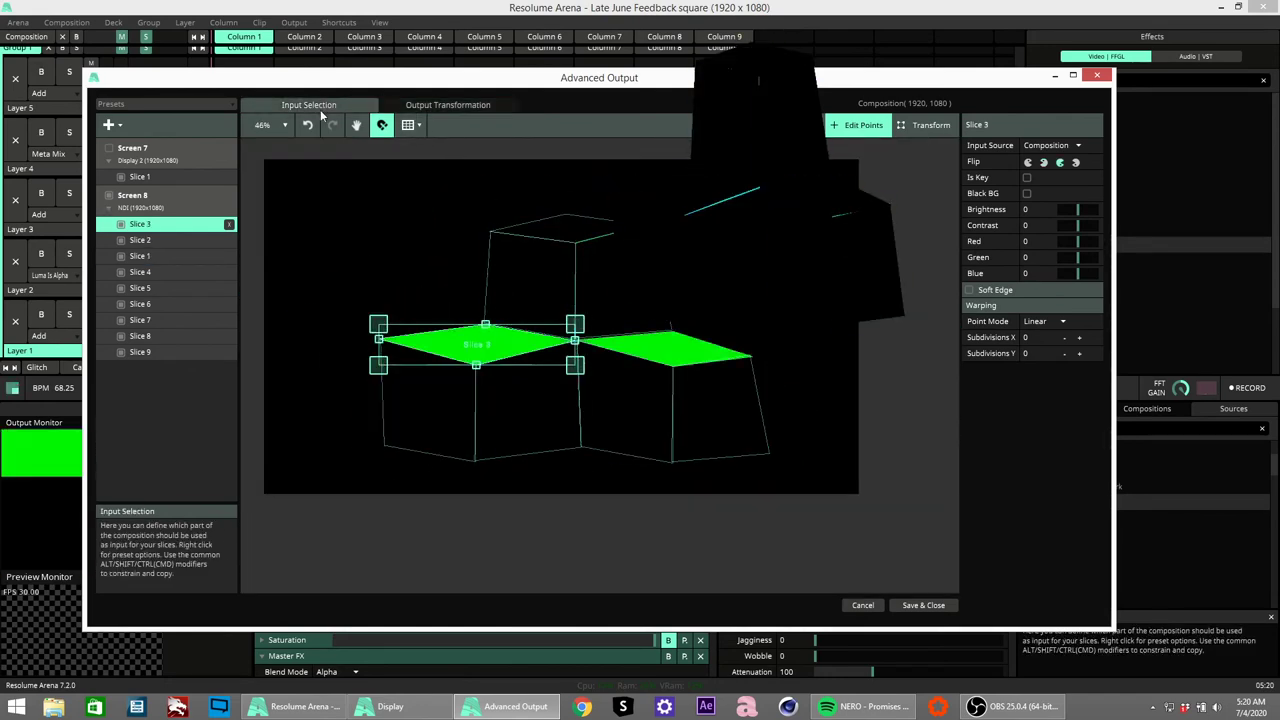
left_click(309, 104)
left_click_drag(377, 222, 587, 231)
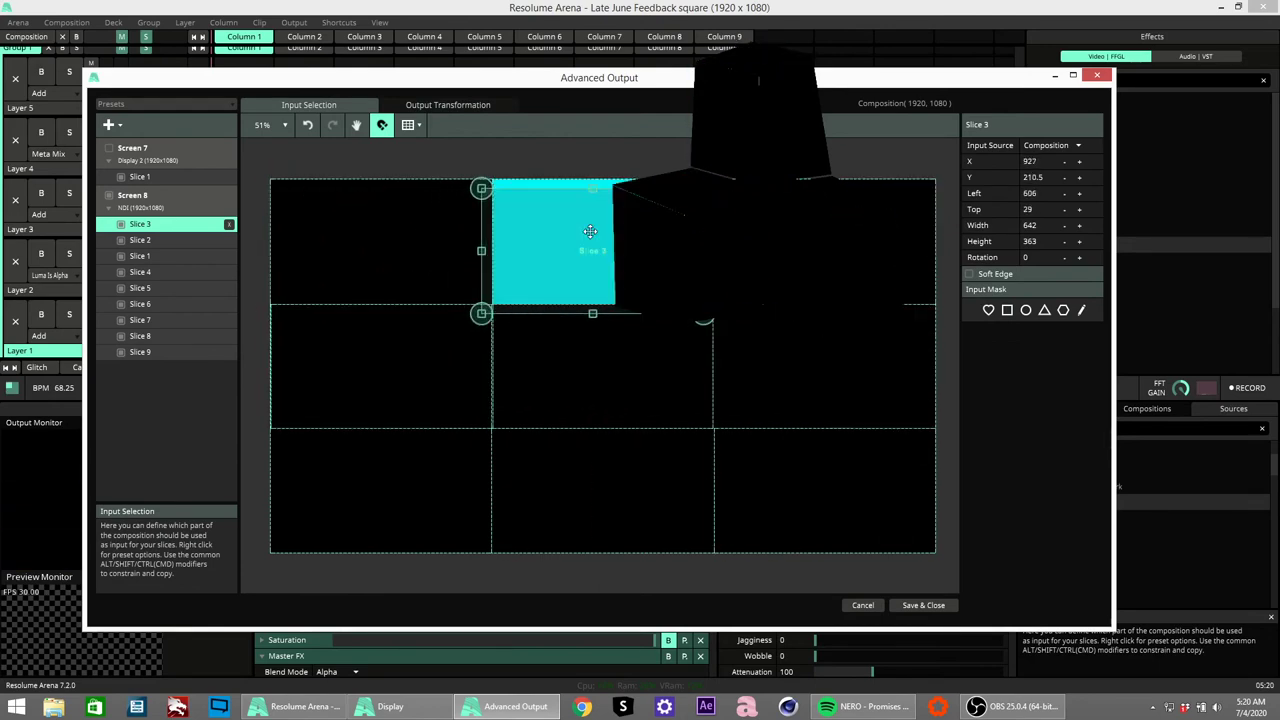
left_click(440, 104)
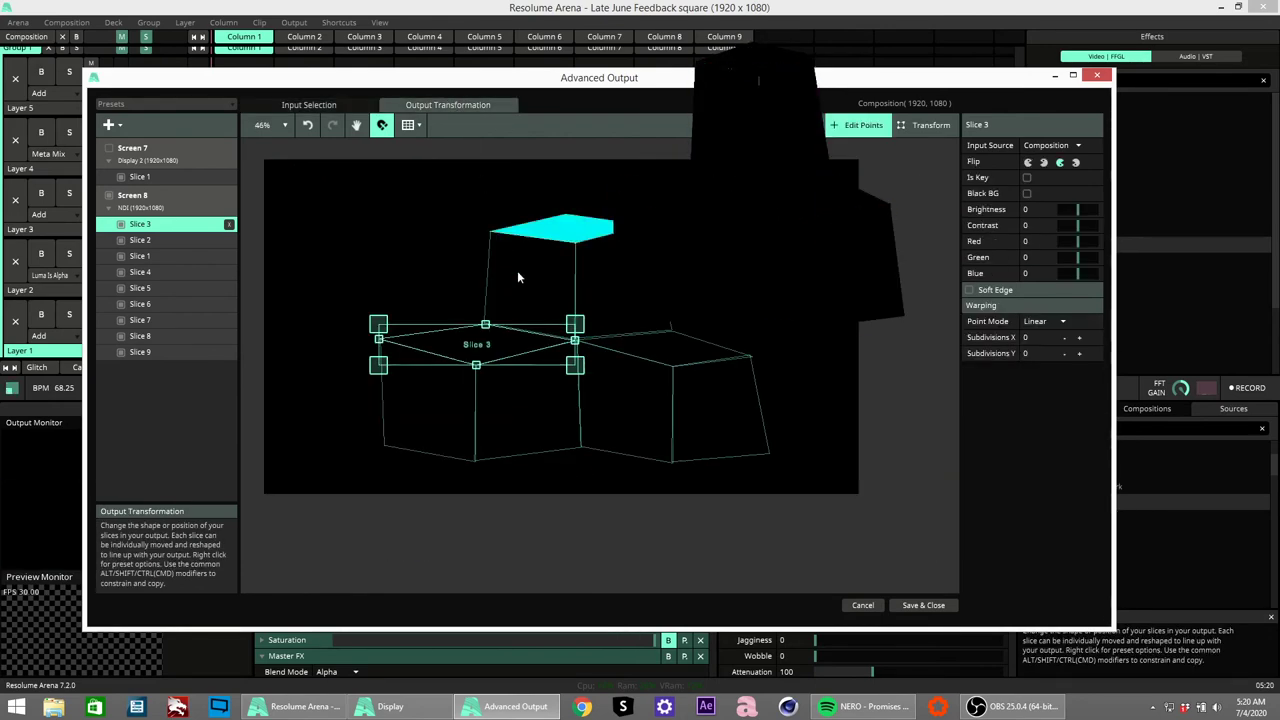
Move the input region of the left cube's Slice 1 to the middle-right grid cell, and save and close the output setup
left_click(533, 414)
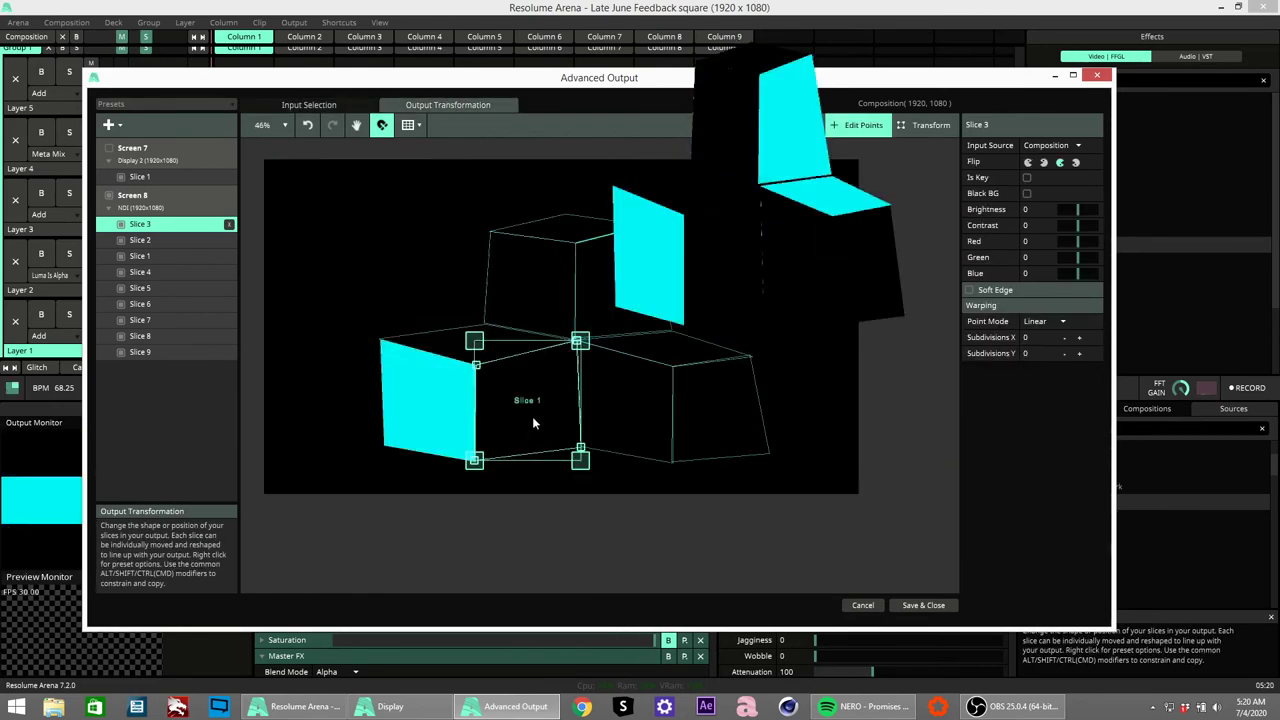
left_click(532, 416)
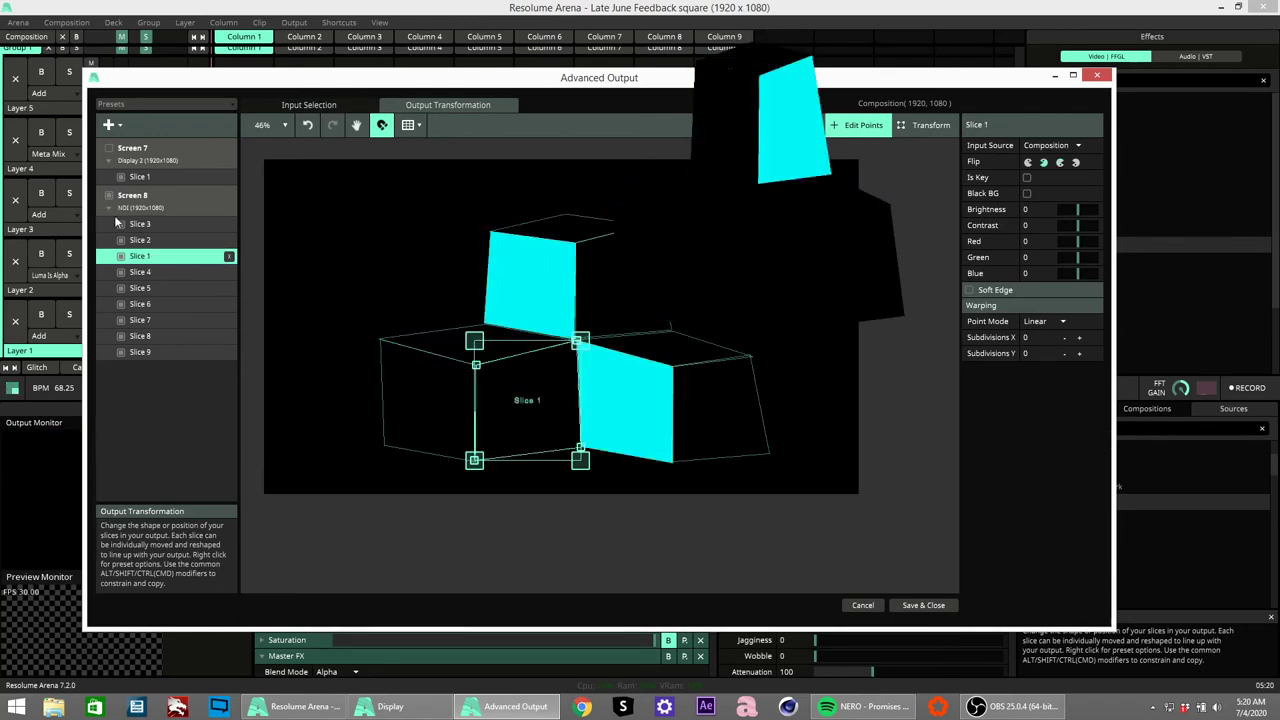
left_click(312, 107)
left_click_drag(837, 514, 837, 391)
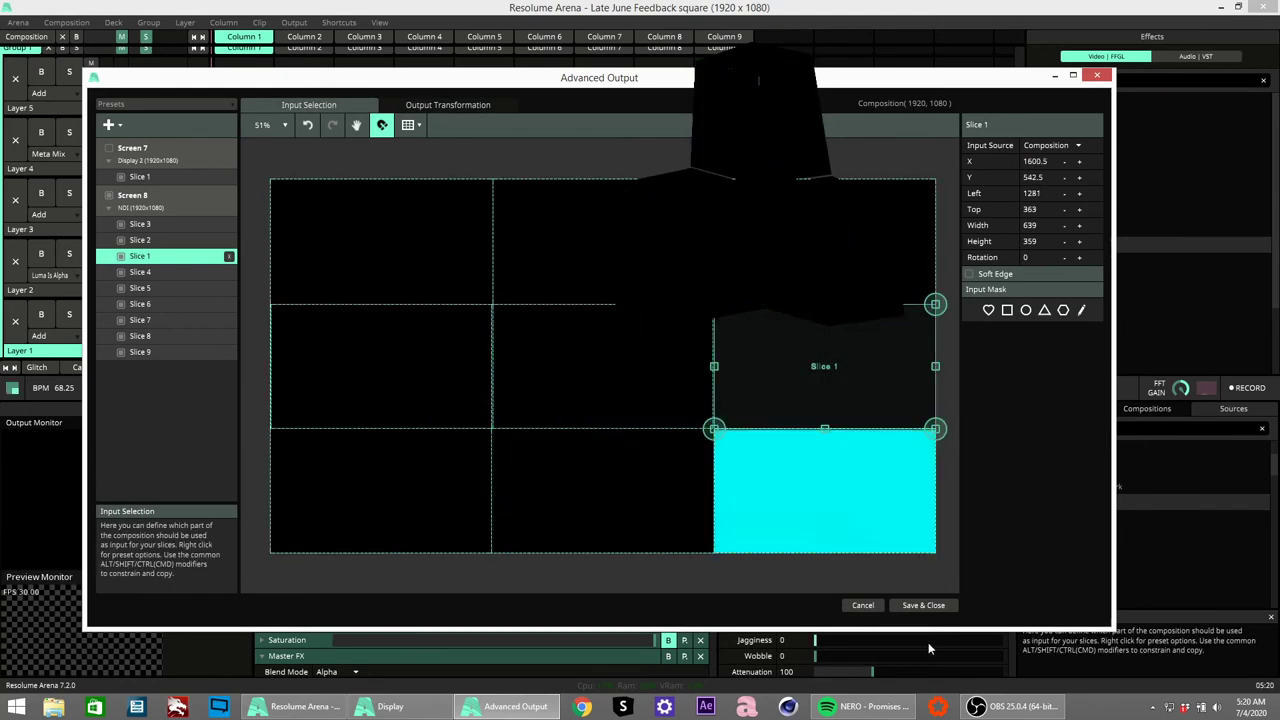
left_click(923, 605)
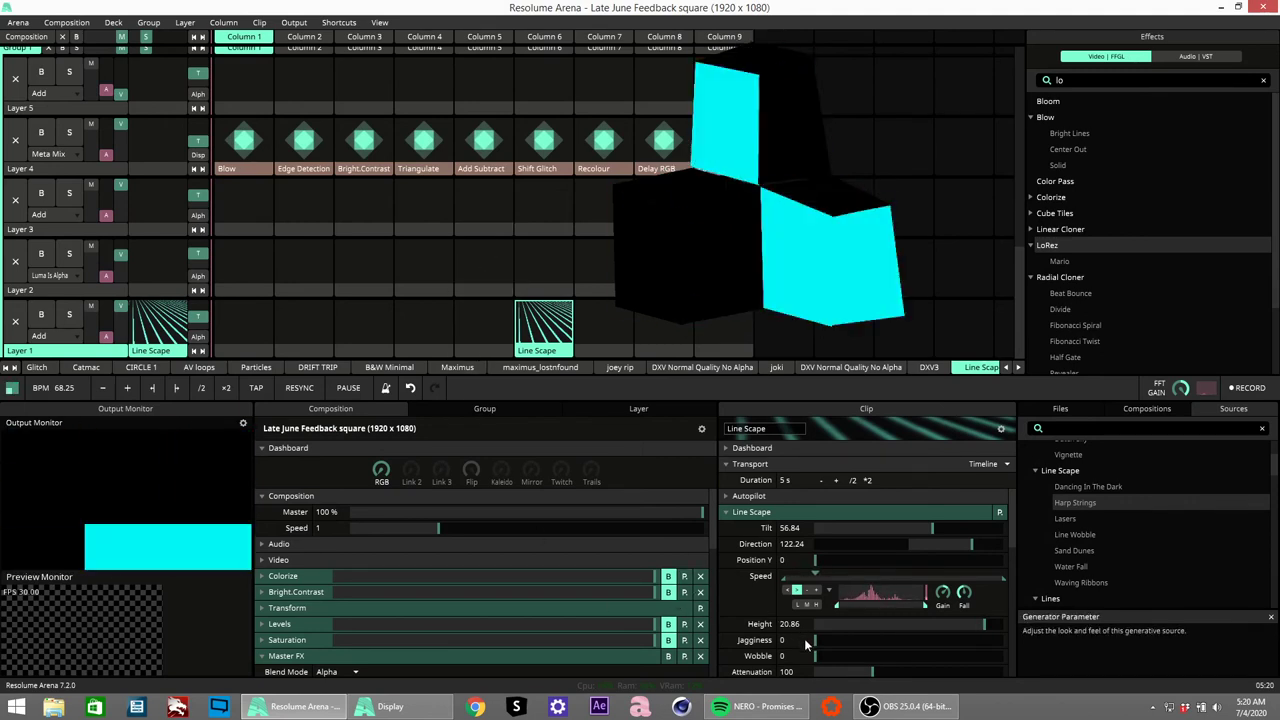
Set the Line Scape clip's Line Width to 3.61, Wobble to 0.9, Jagginess to 1 and Fuzzyness to 1
scroll(804, 638, "down", 3)
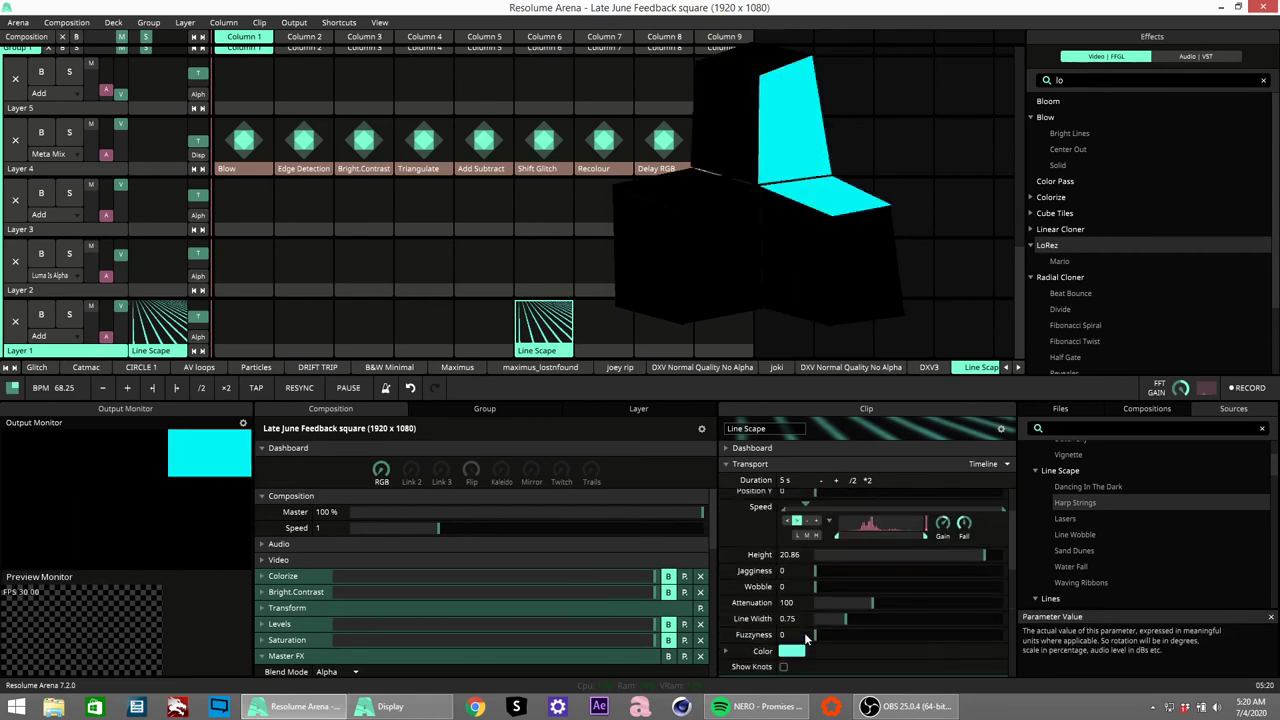
mouse_move(847, 622)
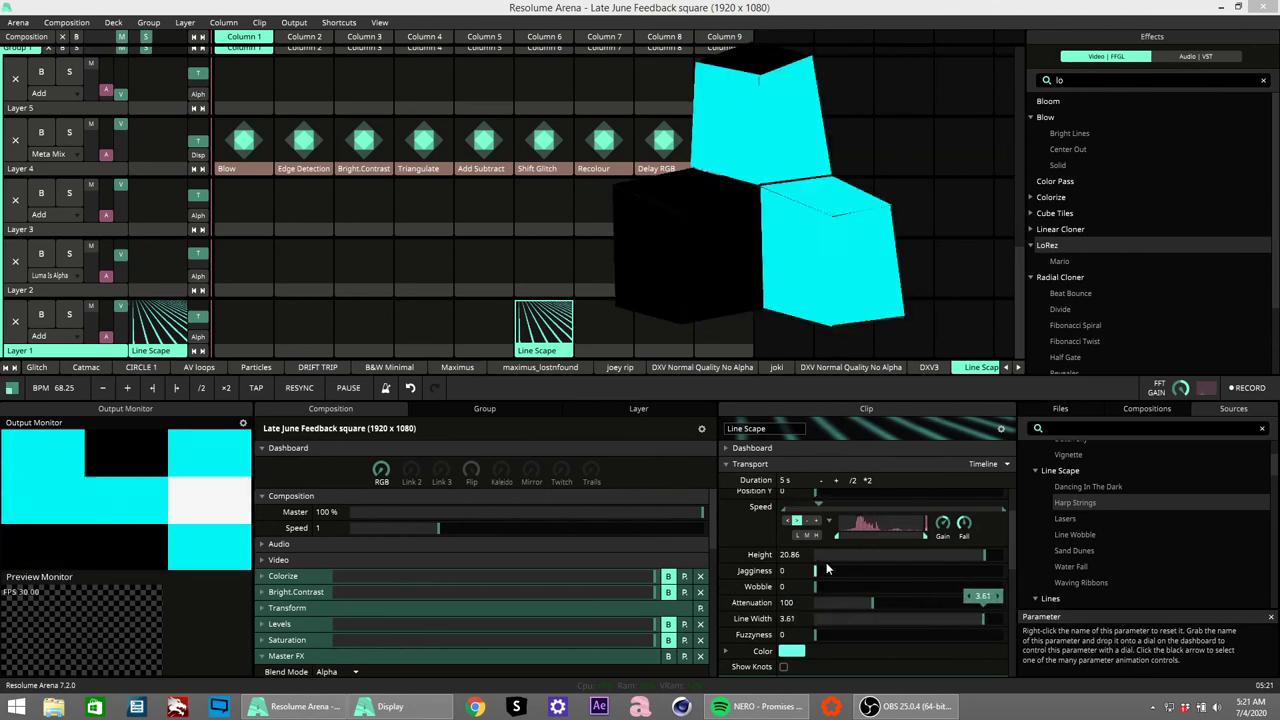
left_click_drag(905, 588, 976, 596)
left_click_drag(829, 568, 922, 576)
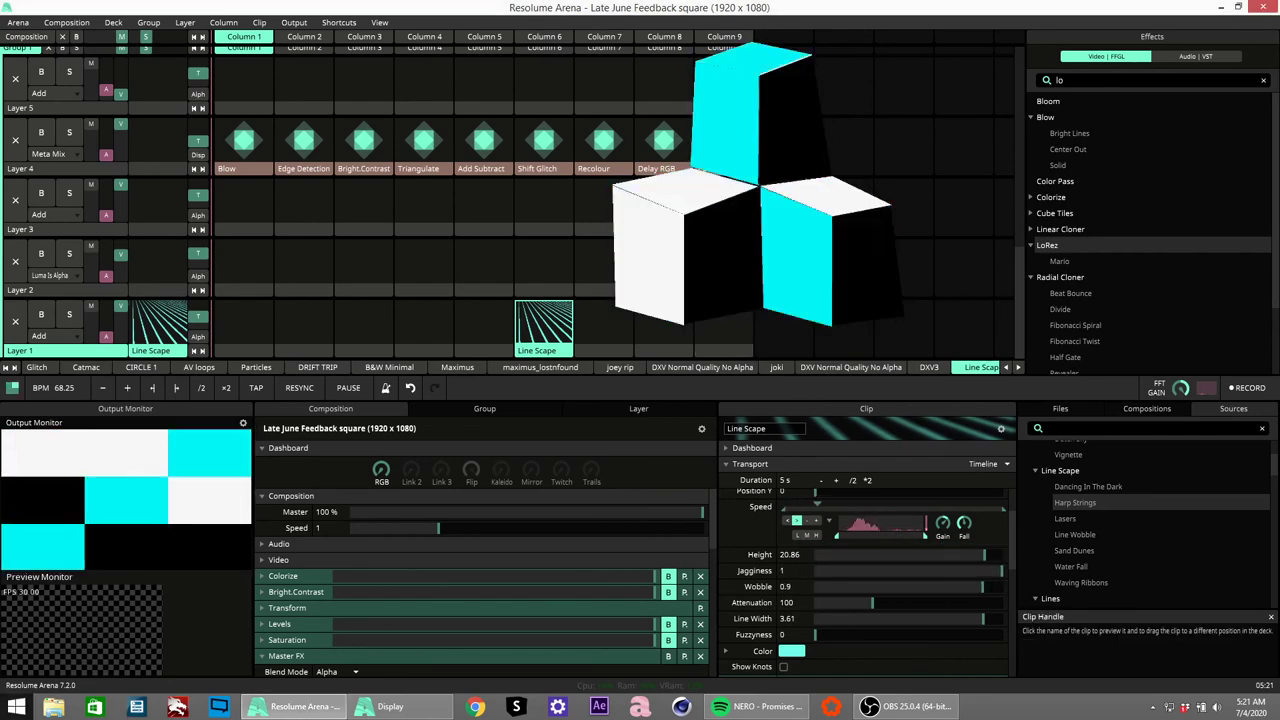
left_click_drag(815, 636, 1003, 635)
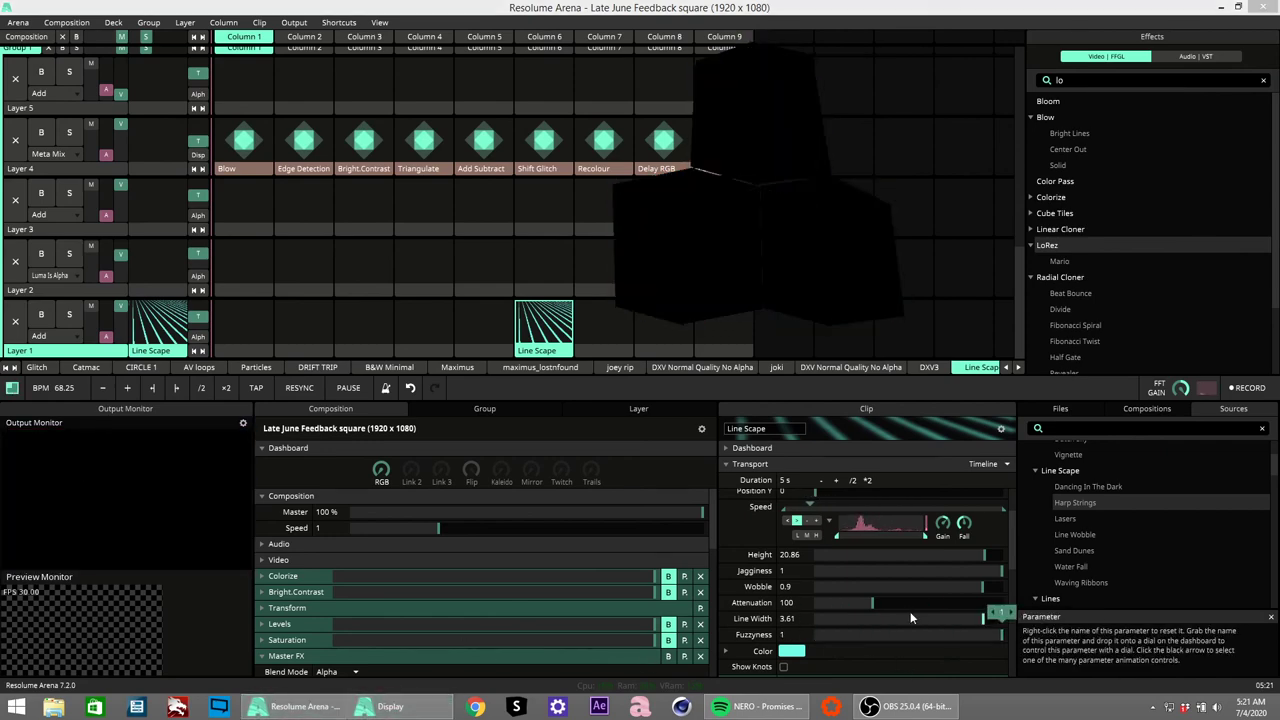
Set the Line Scape clip's Fuzzyness to 0, Tilt to 0 and Direction to -23.14
scroll(878, 629, "up", 3)
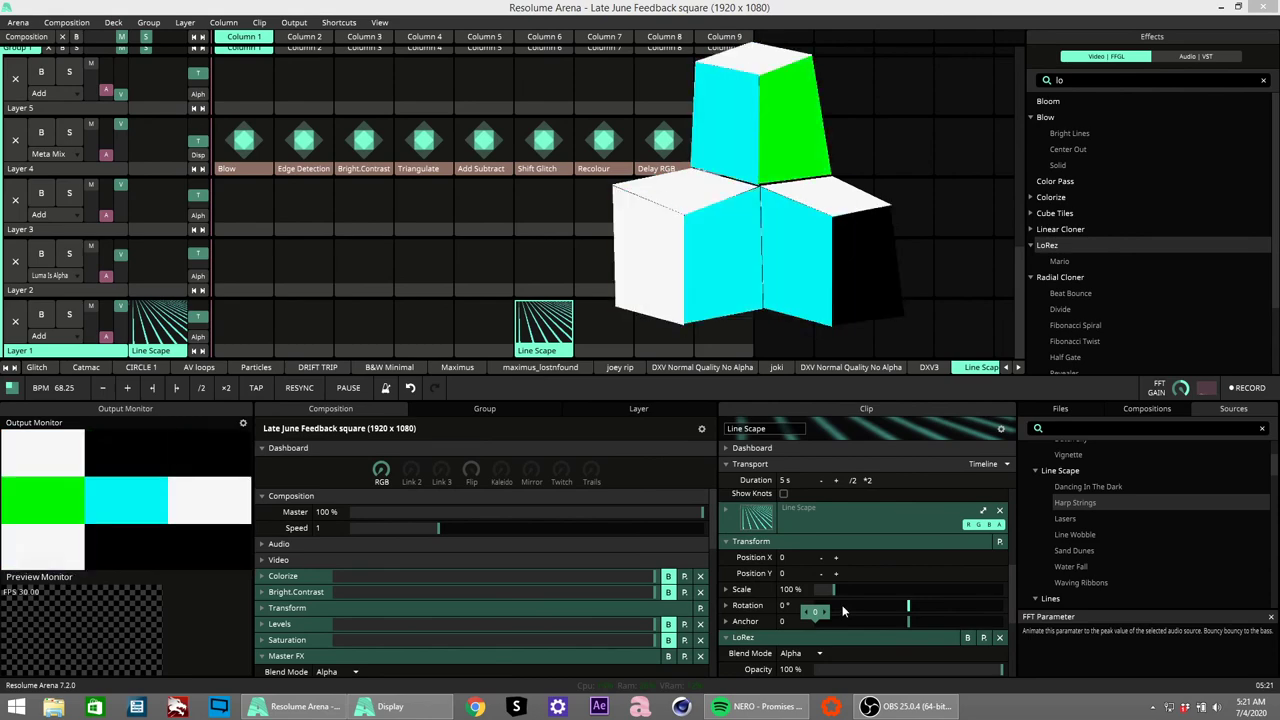
left_click_drag(970, 543, 811, 561)
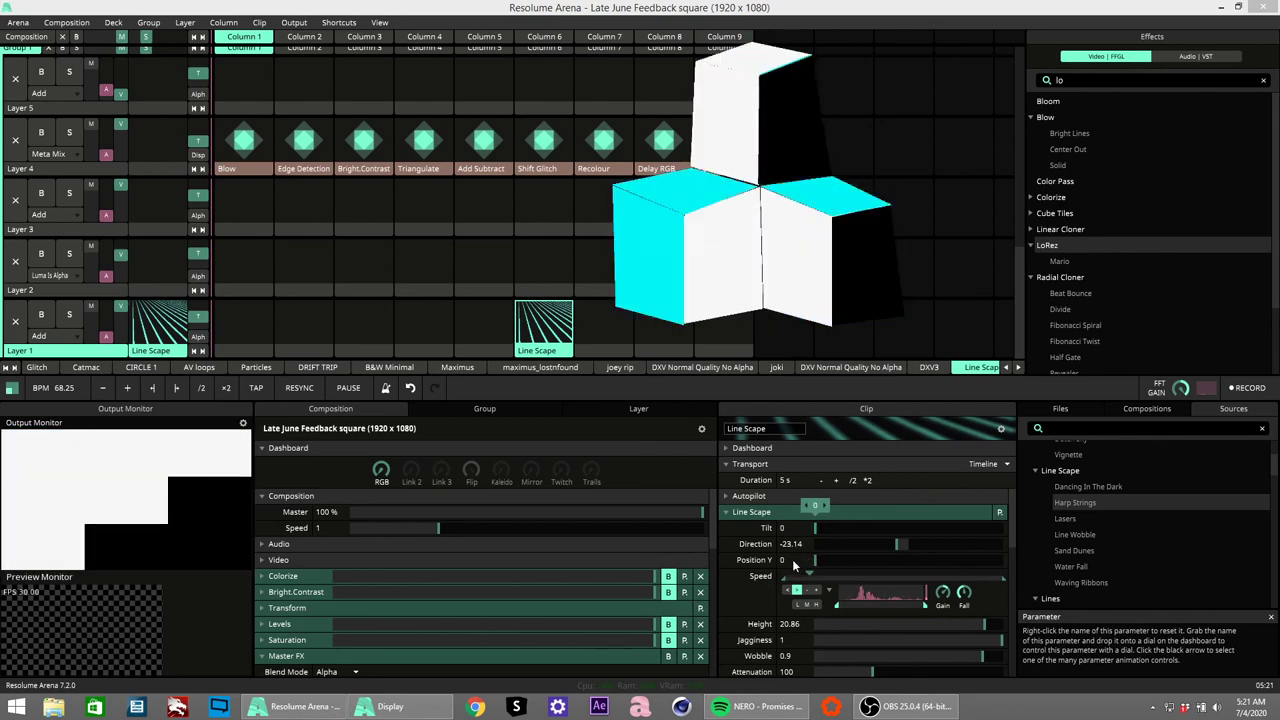
scroll(915, 587, "down", 5)
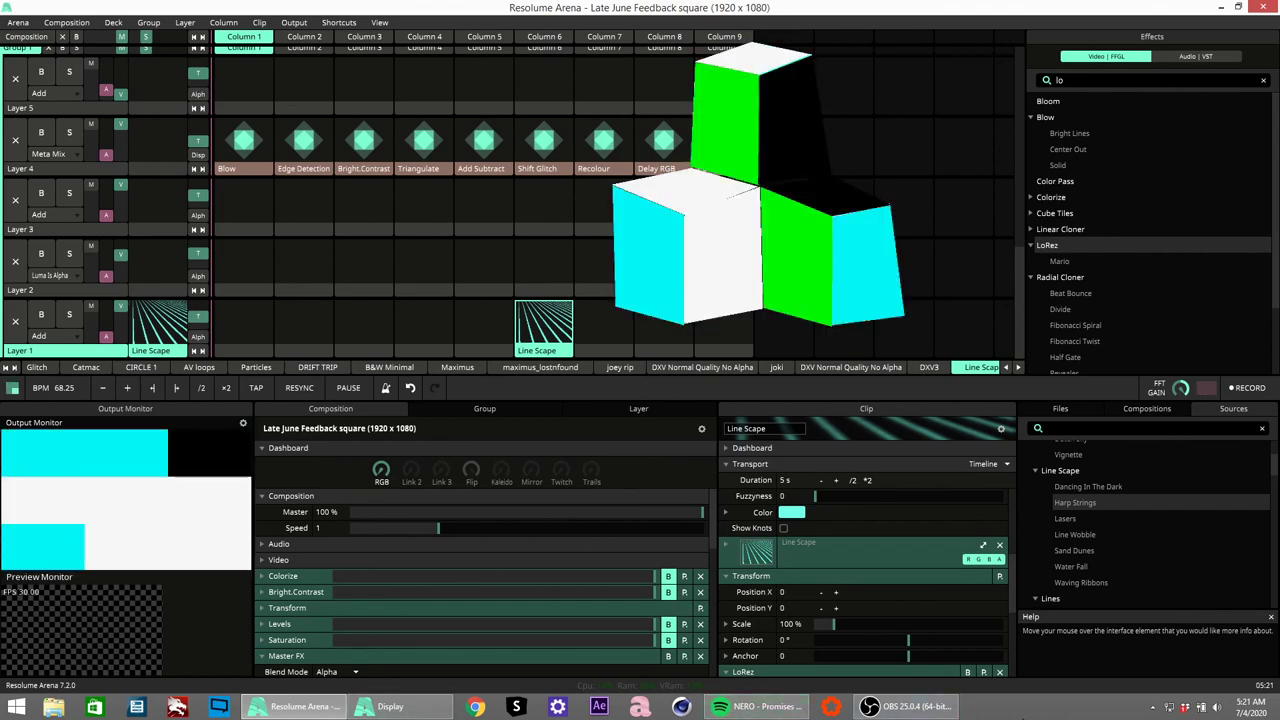
left_click(930, 708)
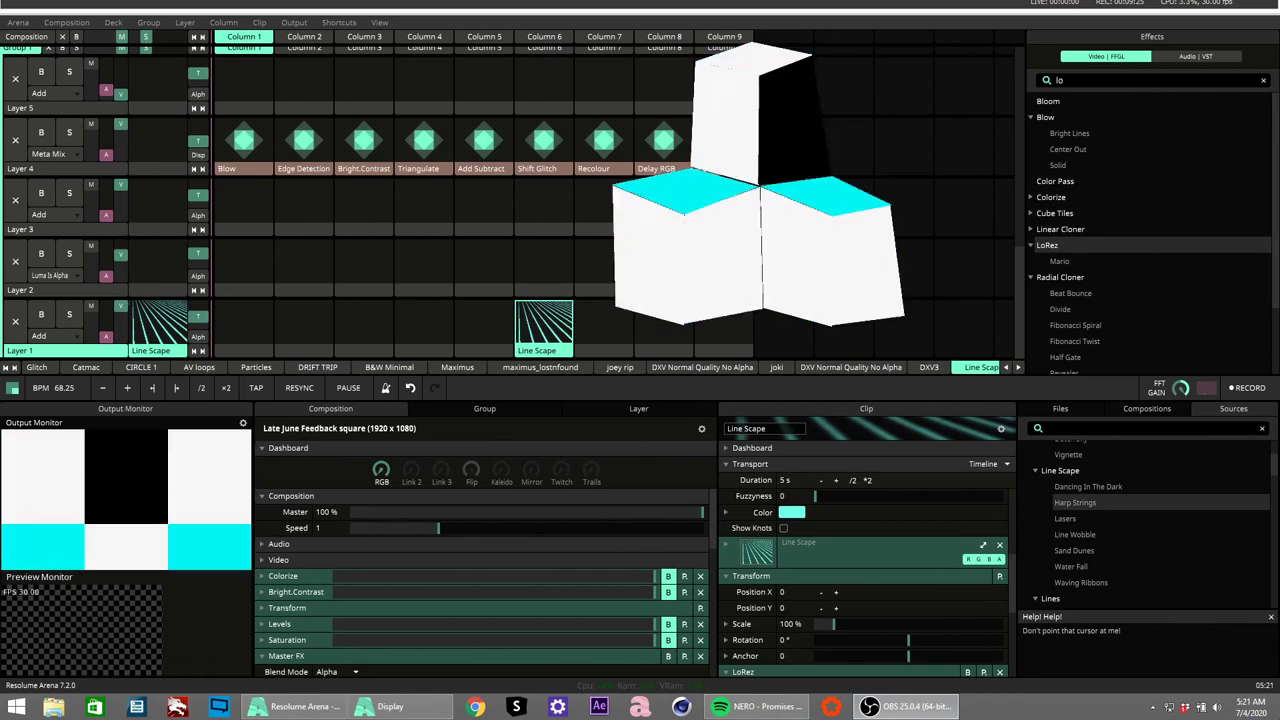
mouse_move(1279, 719)
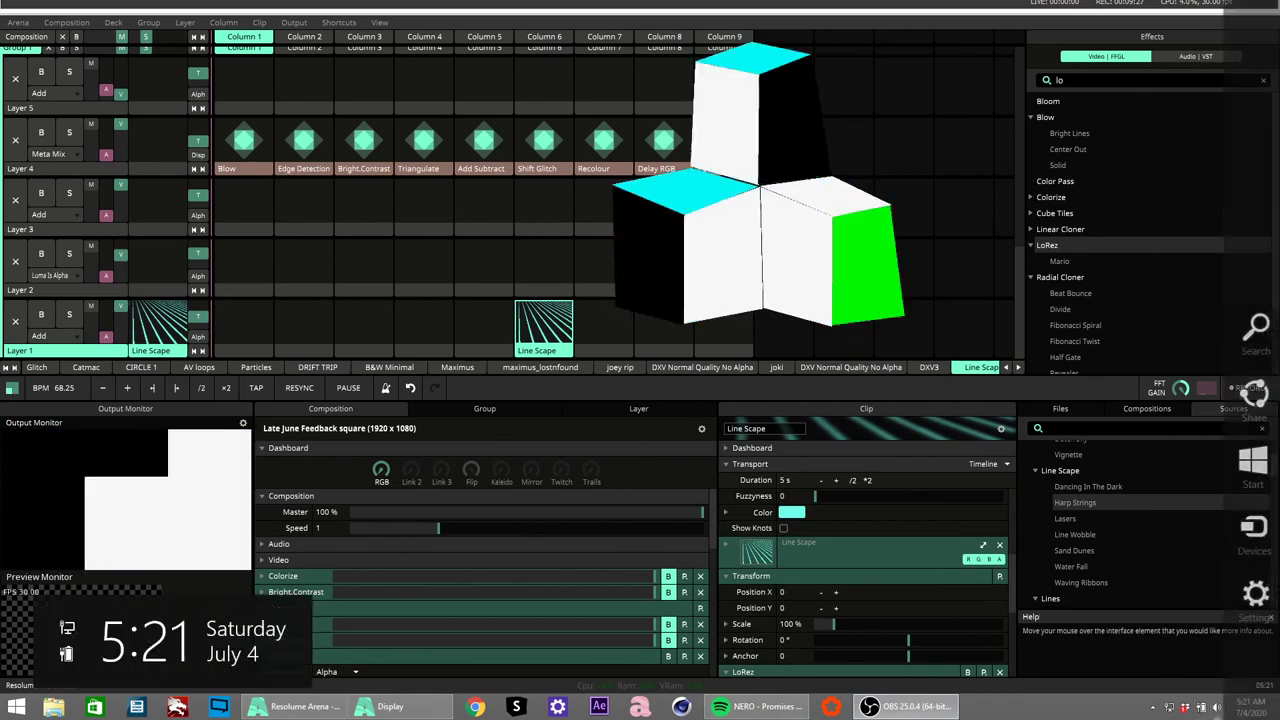